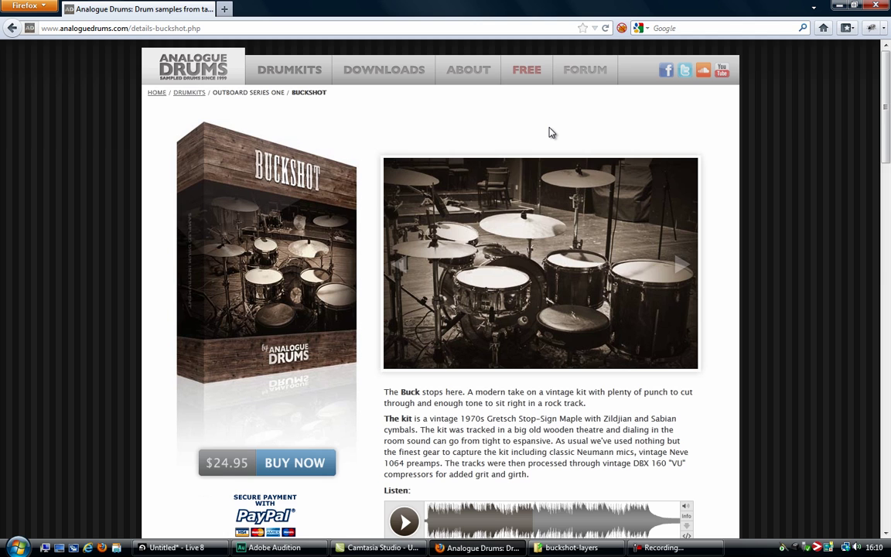
# Scroll to BuckShot's Features section and highlight the Mic layers paragraph and the words overheads and room
pyautogui.scroll(-8, 550, 133)
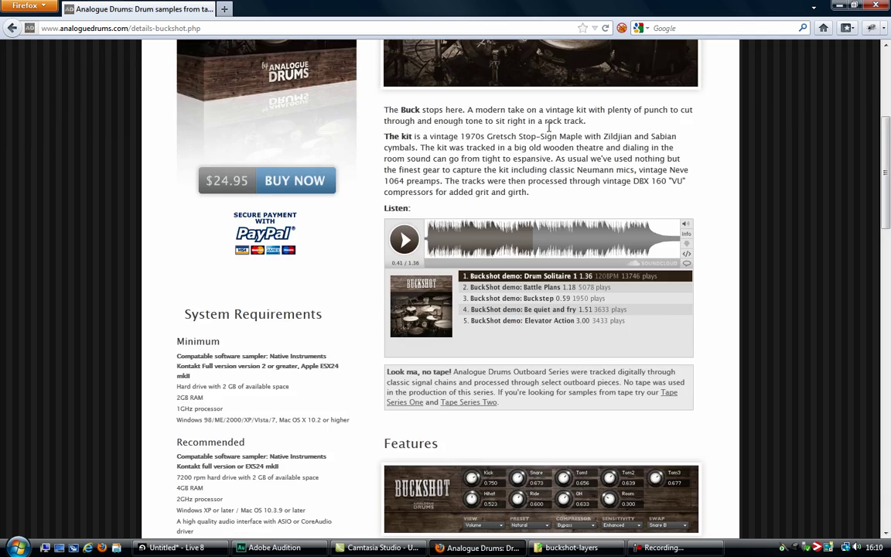
pyautogui.scroll(-5, 430, 131)
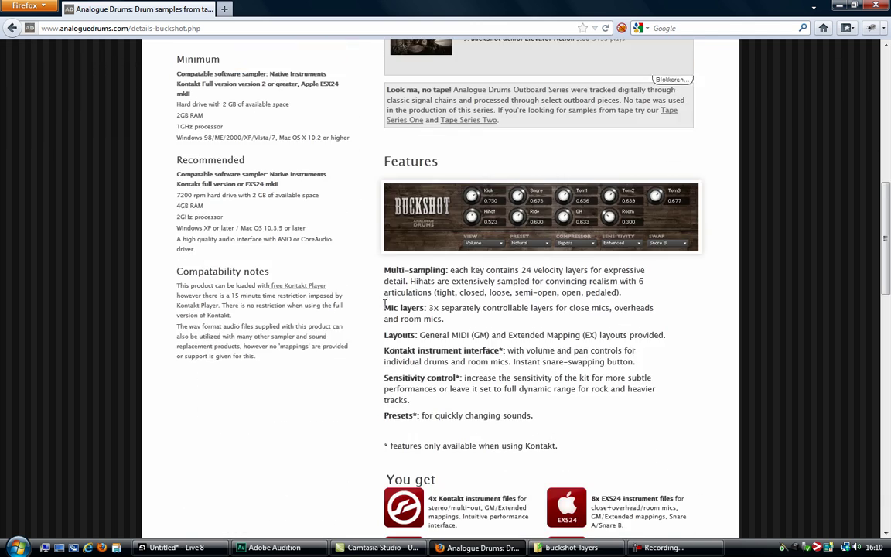
pyautogui.moveTo(385, 308); pyautogui.dragTo(533, 319)
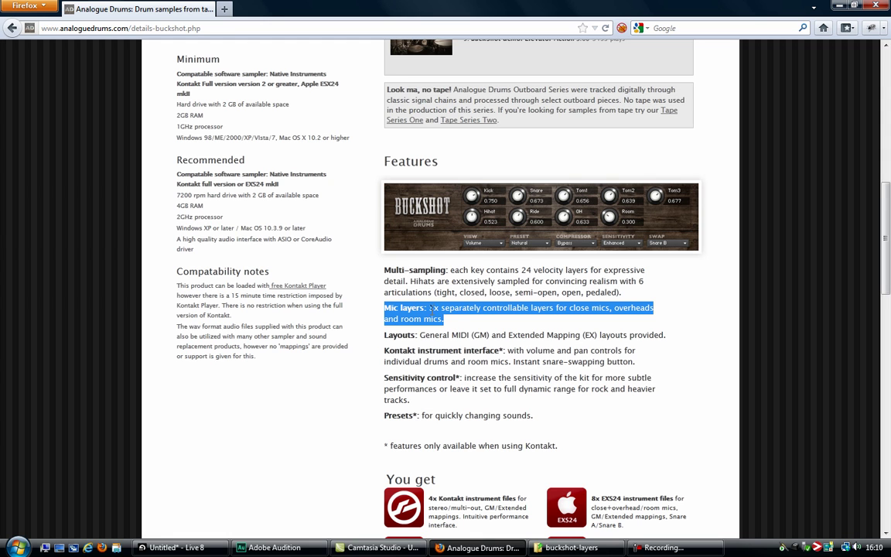
pyautogui.click(573, 308)
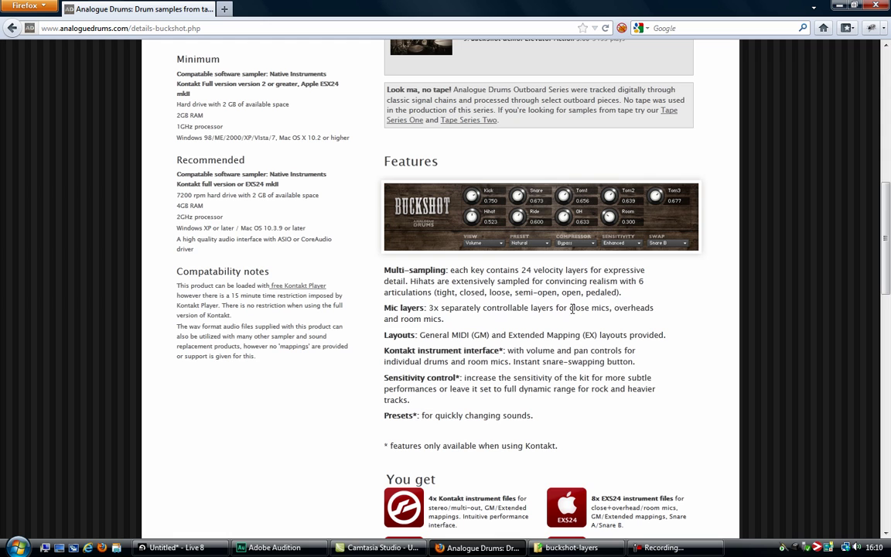
pyautogui.doubleClick(620, 307)
pyautogui.doubleClick(410, 319)
pyautogui.click(455, 325)
# Switch to Live and point out BuckShot's Close, Overhead and Room Mics folders
pyautogui.click(176, 547)
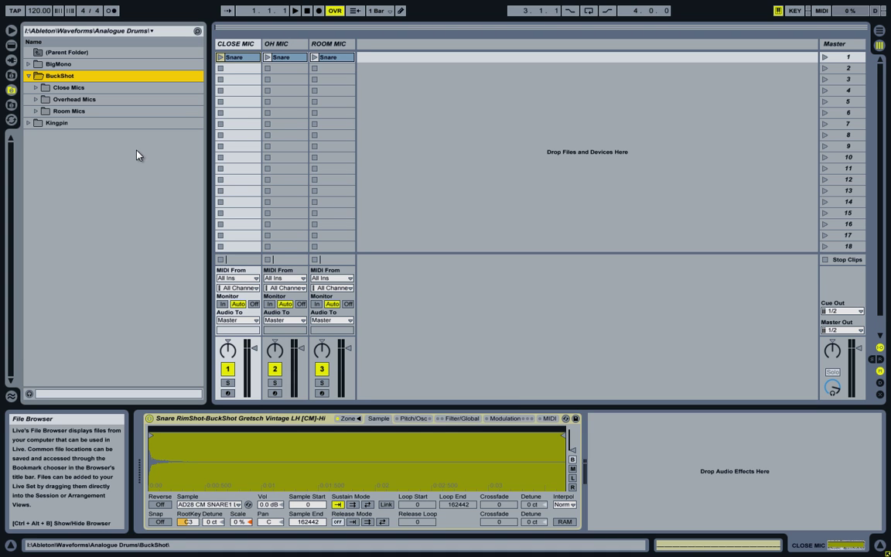
pyautogui.click(68, 87)
pyautogui.click(68, 100)
pyautogui.click(65, 110)
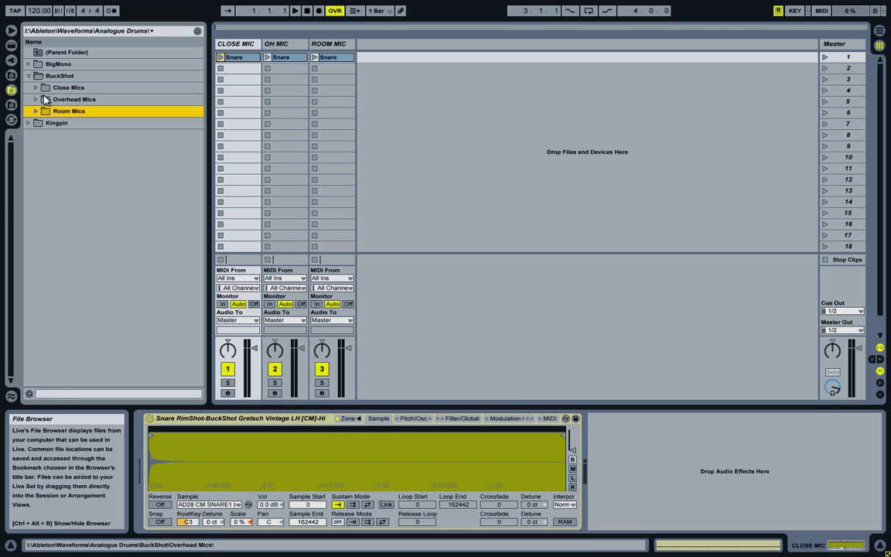
# Expand Close Mics, browse its Kick samples, select the first one, then collapse Kick
pyautogui.click(45, 88)
pyautogui.click(36, 88)
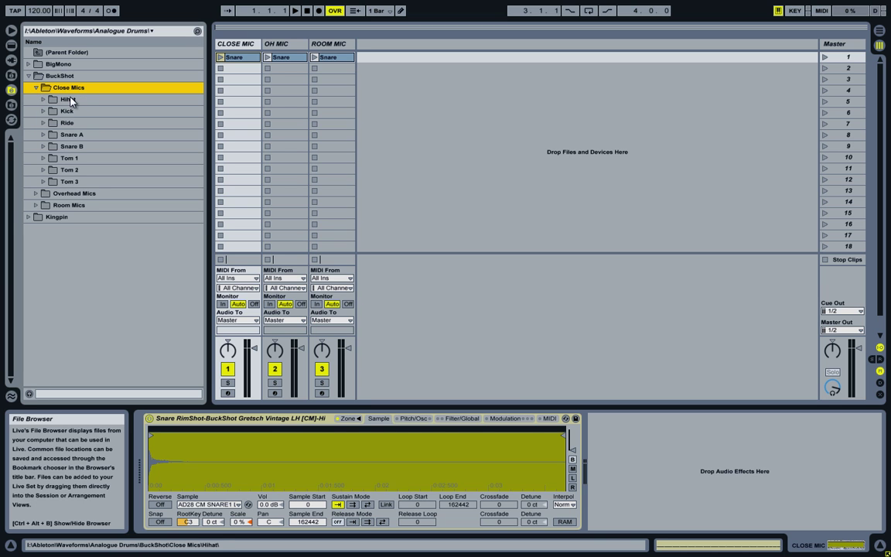
pyautogui.click(55, 113)
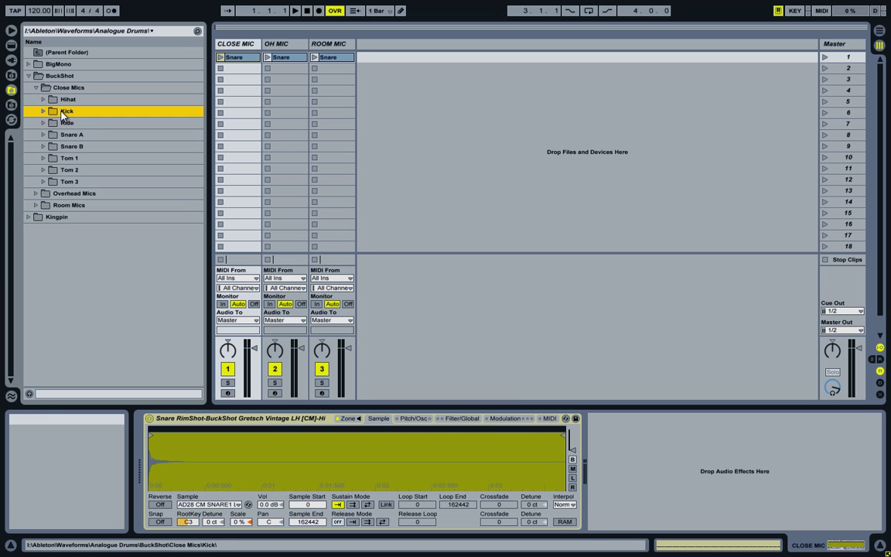
pyautogui.click(44, 110)
pyautogui.scroll(-1, 75, 130)
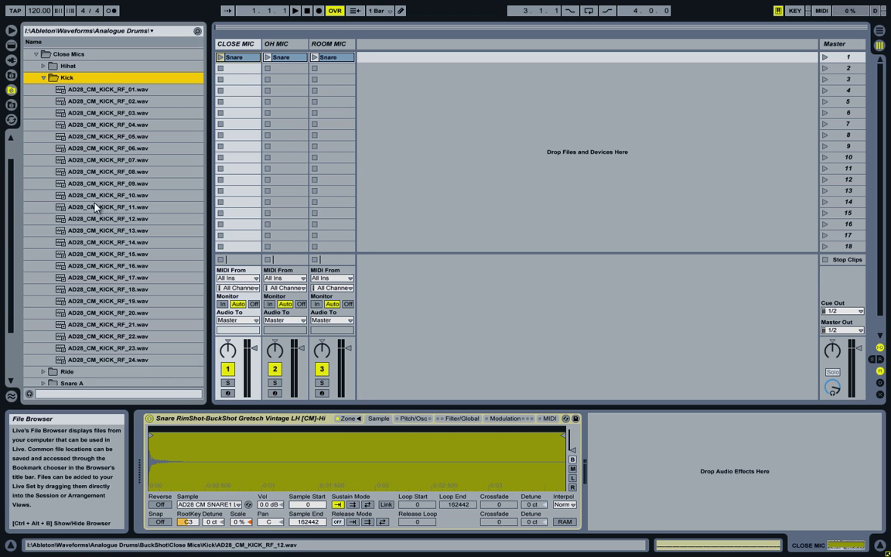
pyautogui.click(96, 90)
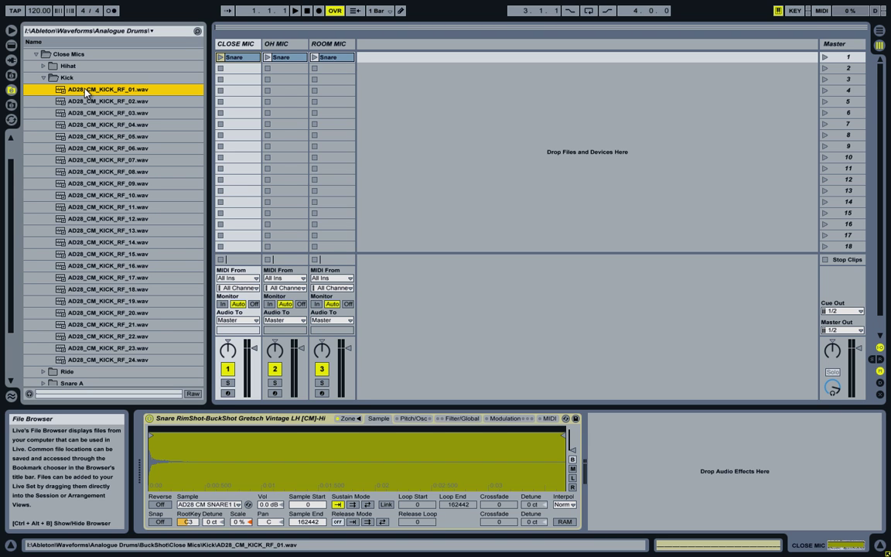
pyautogui.click(43, 78)
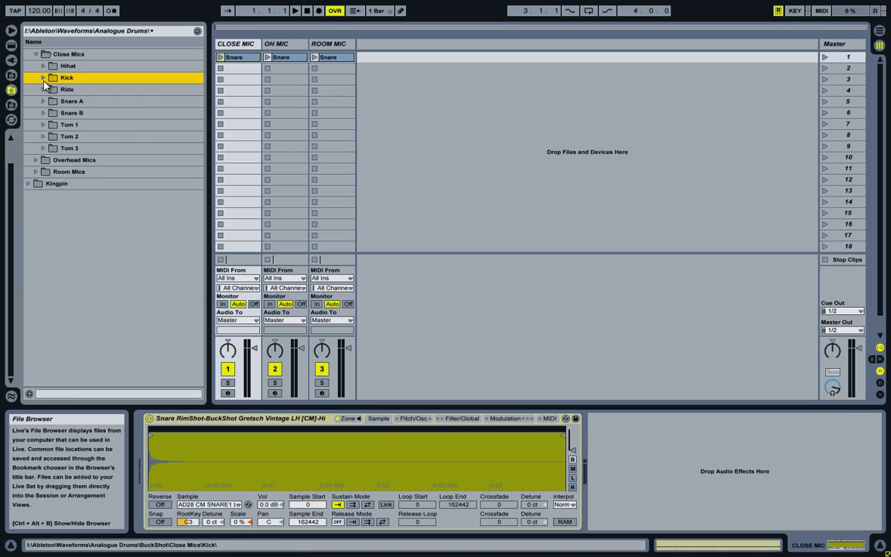
# List the Overhead and Room Mics kick samples, then collapse all three mic folders
pyautogui.click(36, 159)
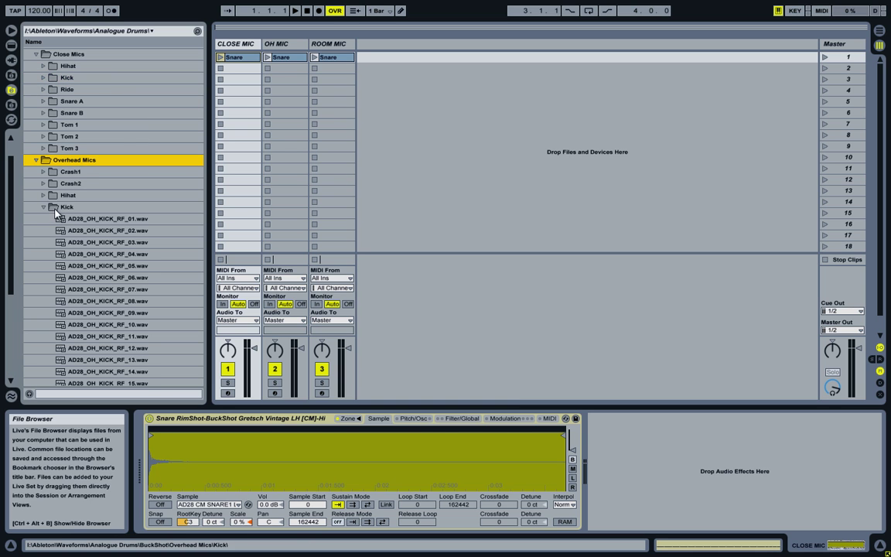
pyautogui.click(65, 207)
pyautogui.scroll(-6, 68, 215)
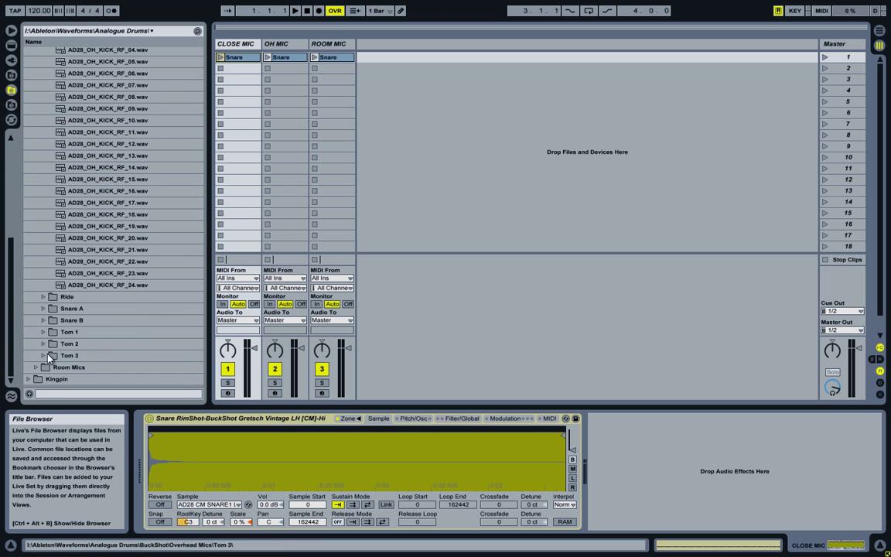
pyautogui.click(36, 367)
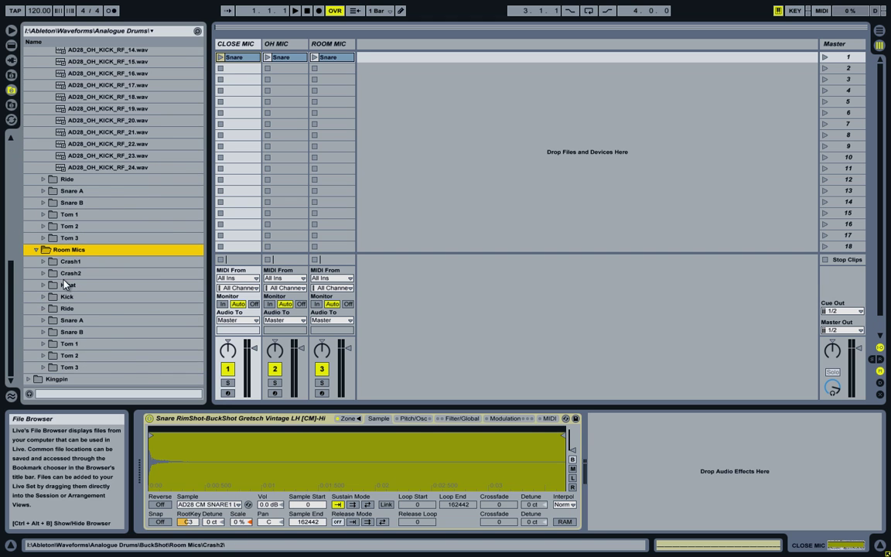
pyautogui.click(42, 264)
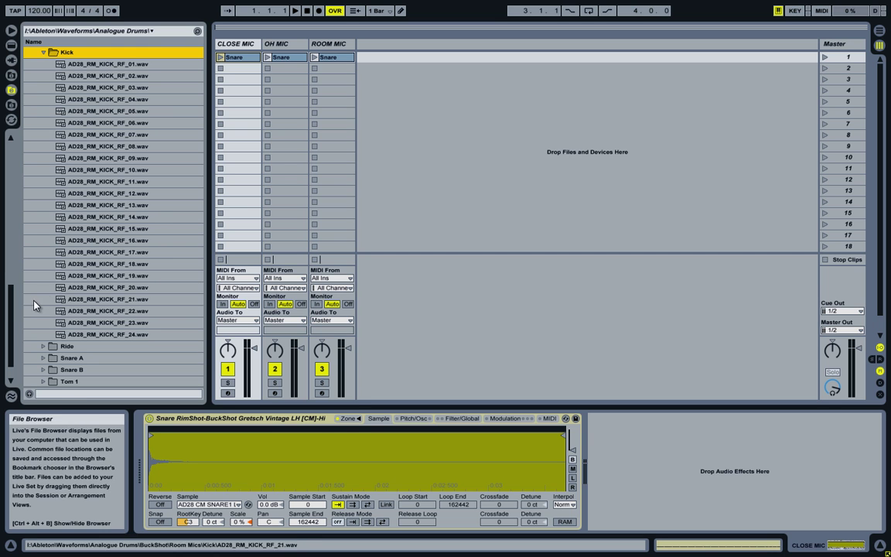
pyautogui.moveTo(8, 315); pyautogui.dragTo(10, 177)
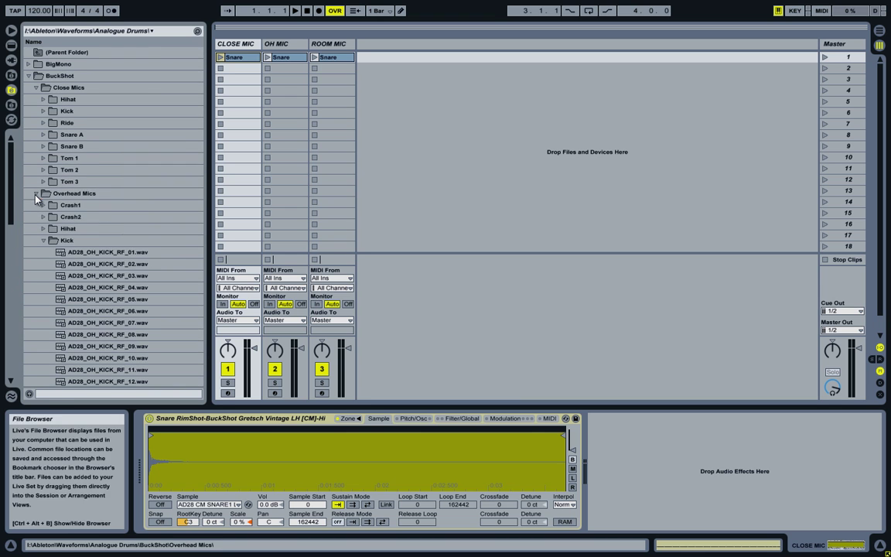
pyautogui.click(35, 193)
pyautogui.click(36, 87)
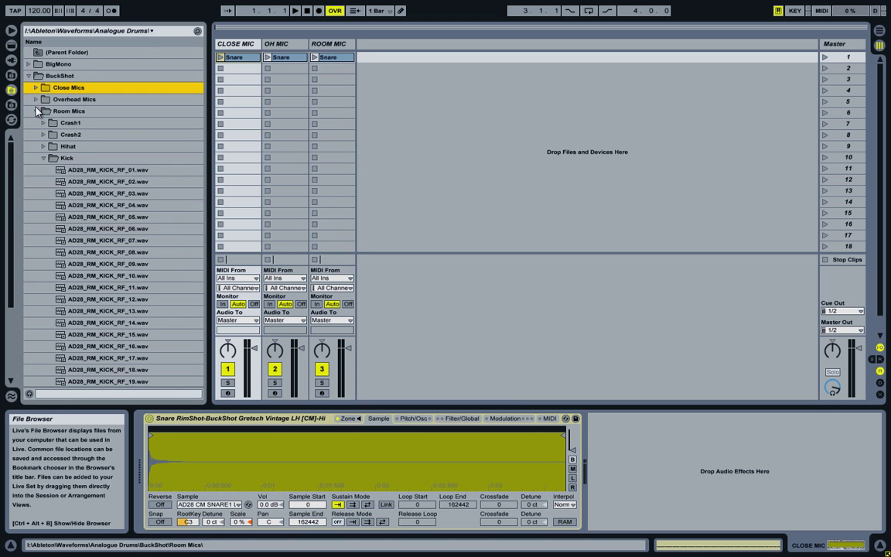
pyautogui.click(35, 110)
# Collapse the BuckShot folder and switch between the CLOSE MIC, OH MIC and ROOM MIC tracks
pyautogui.click(29, 76)
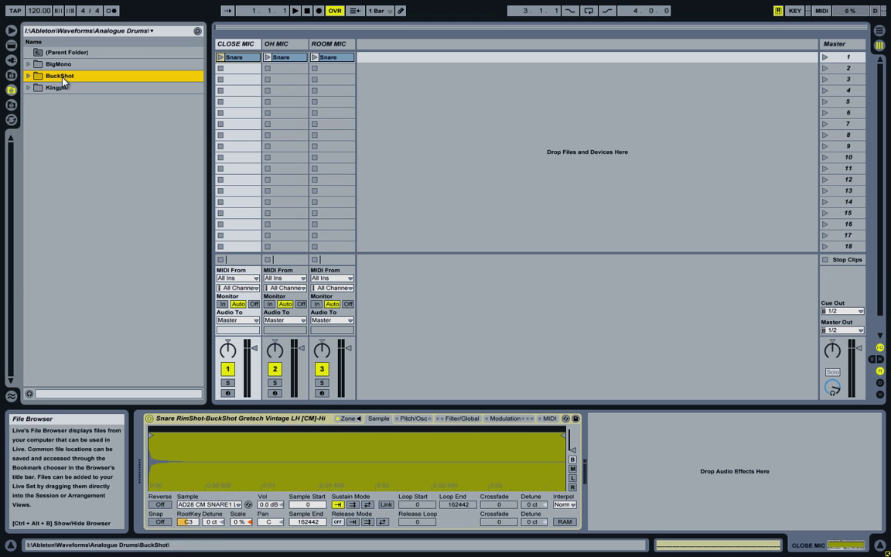
pyautogui.click(240, 44)
pyautogui.click(280, 44)
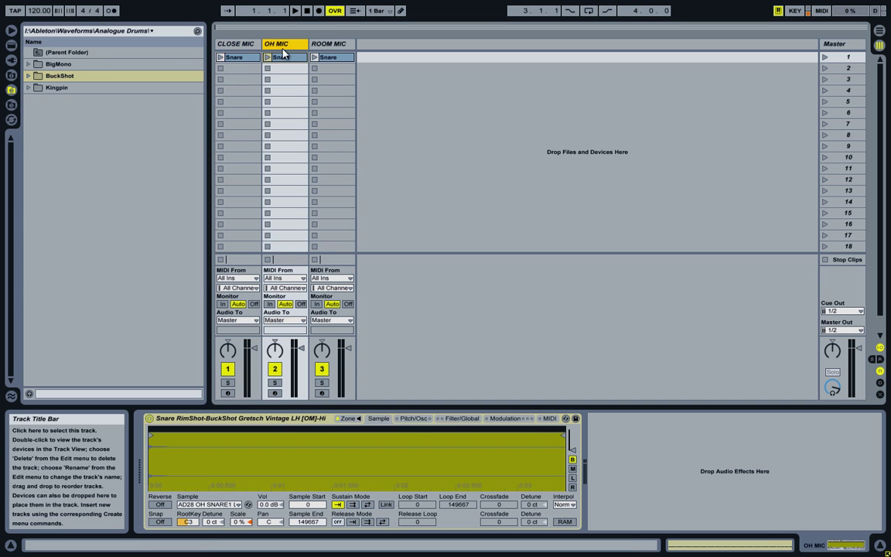
pyautogui.click(324, 45)
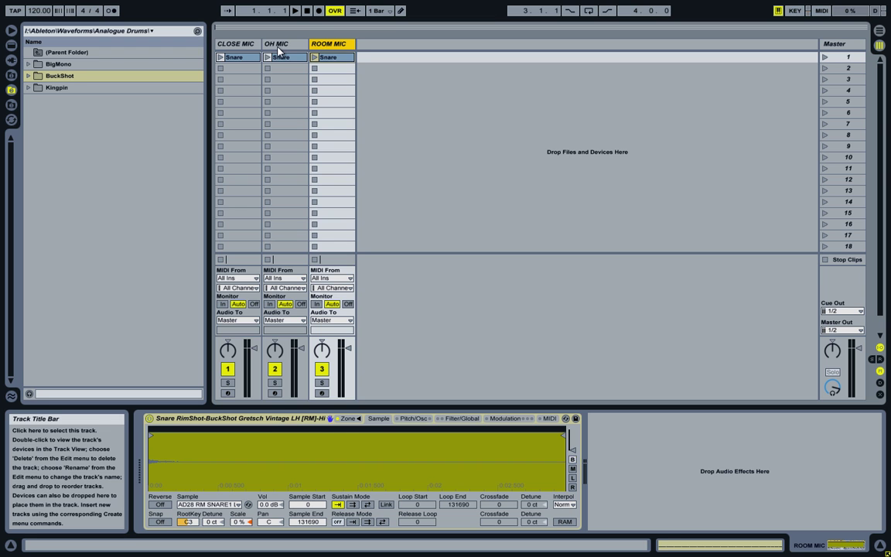
pyautogui.click(280, 44)
pyautogui.click(221, 42)
pyautogui.click(266, 43)
pyautogui.click(218, 43)
pyautogui.click(311, 45)
pyautogui.click(292, 44)
pyautogui.click(221, 42)
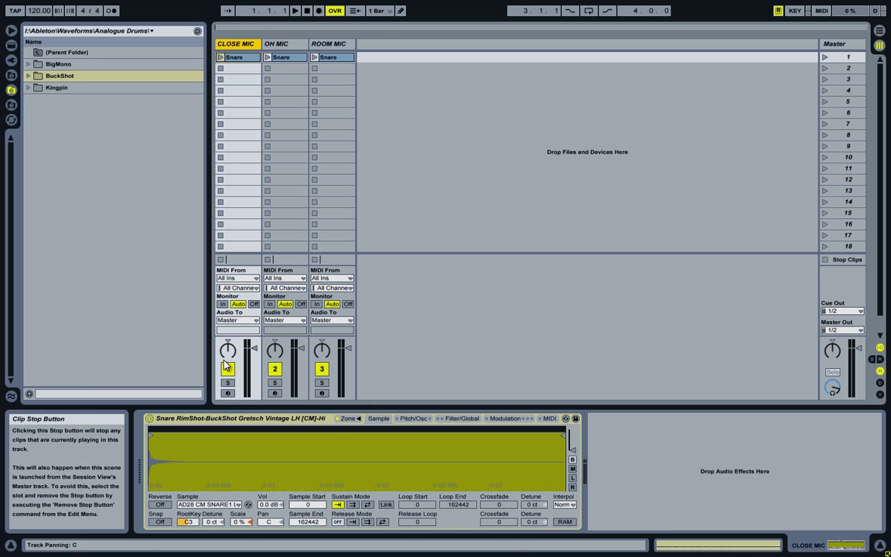
# Show the velocity zones of each track's snare sampler and inspect the LHRS_24 layer
pyautogui.click(274, 420)
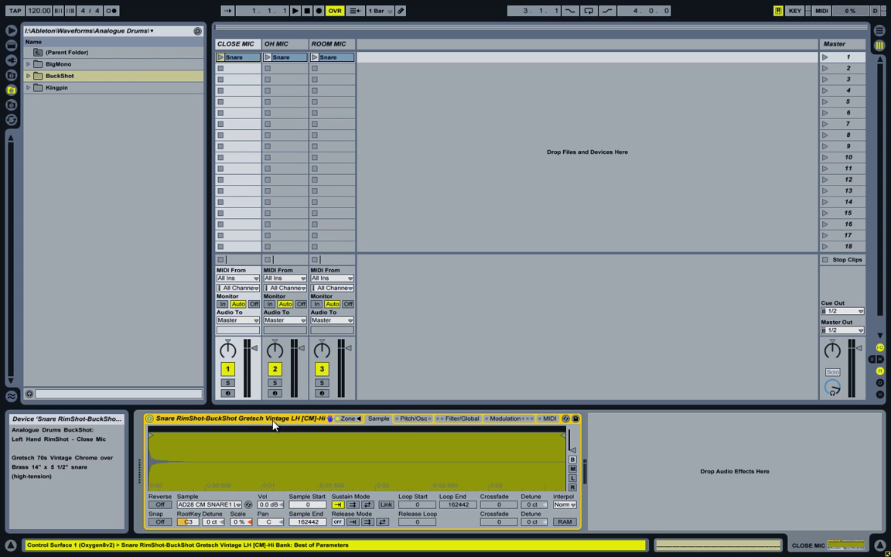
pyautogui.click(345, 419)
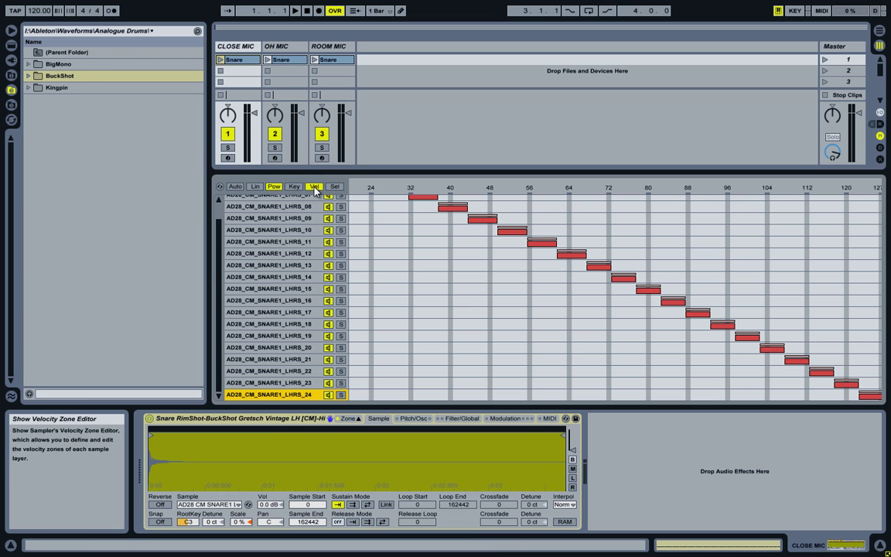
pyautogui.click(272, 46)
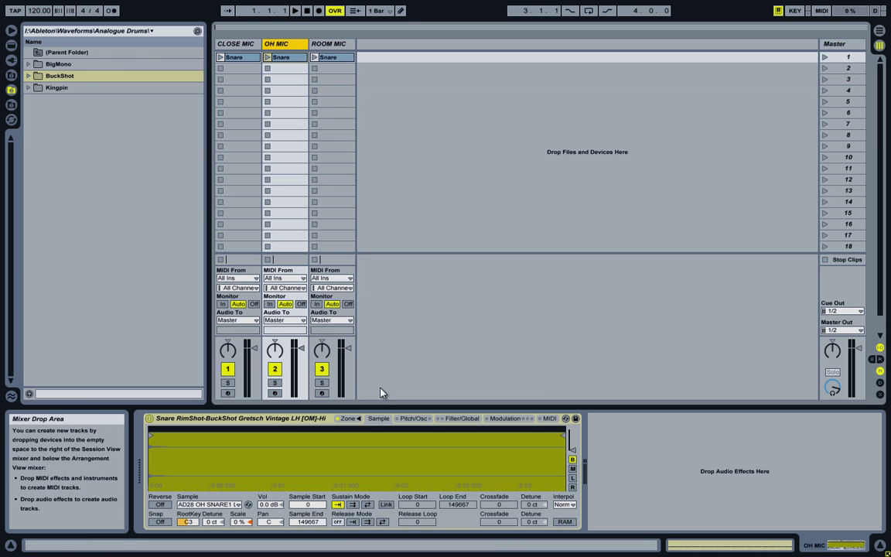
pyautogui.click(348, 419)
pyautogui.click(331, 45)
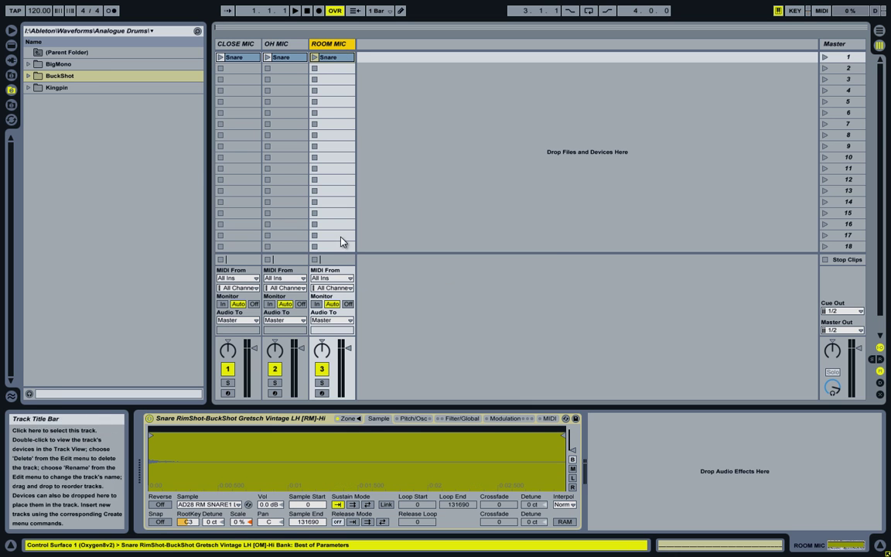
pyautogui.click(348, 418)
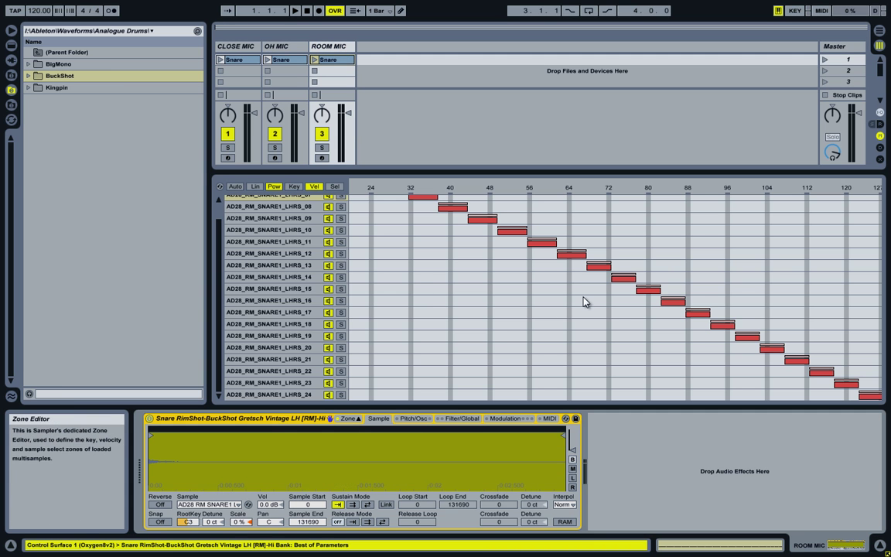
pyautogui.click(861, 396)
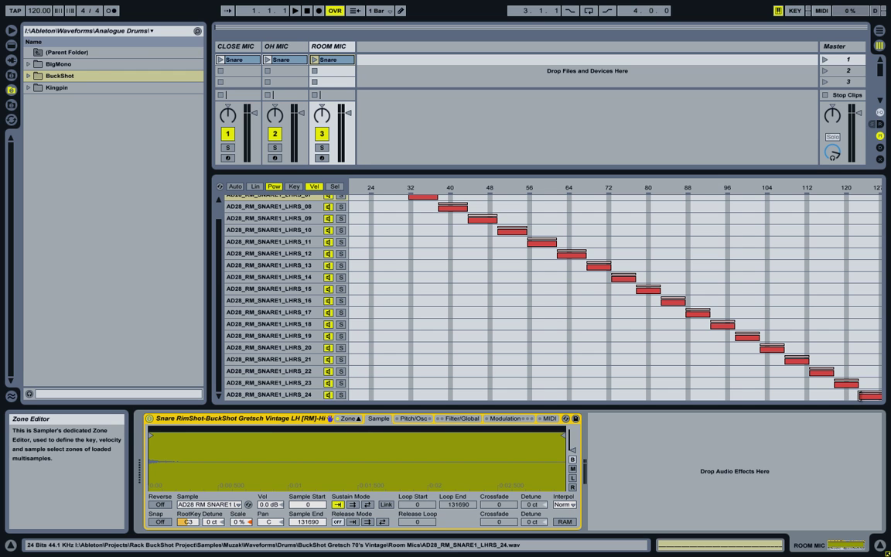
pyautogui.click(287, 395)
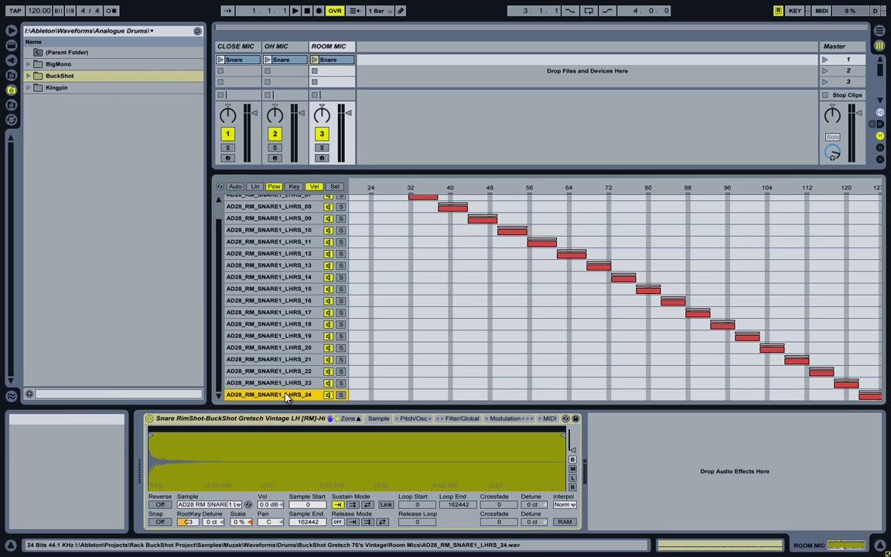
# Compare the three tracks' snare layers and collapse each sampler's zone editor
pyautogui.click(278, 46)
pyautogui.click(247, 48)
pyautogui.click(280, 47)
pyautogui.click(331, 48)
pyautogui.click(236, 46)
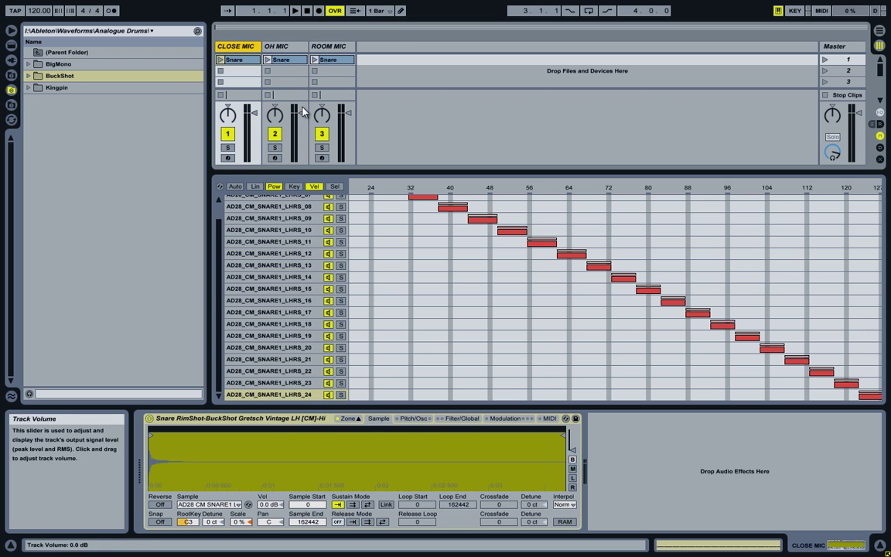
pyautogui.click(348, 419)
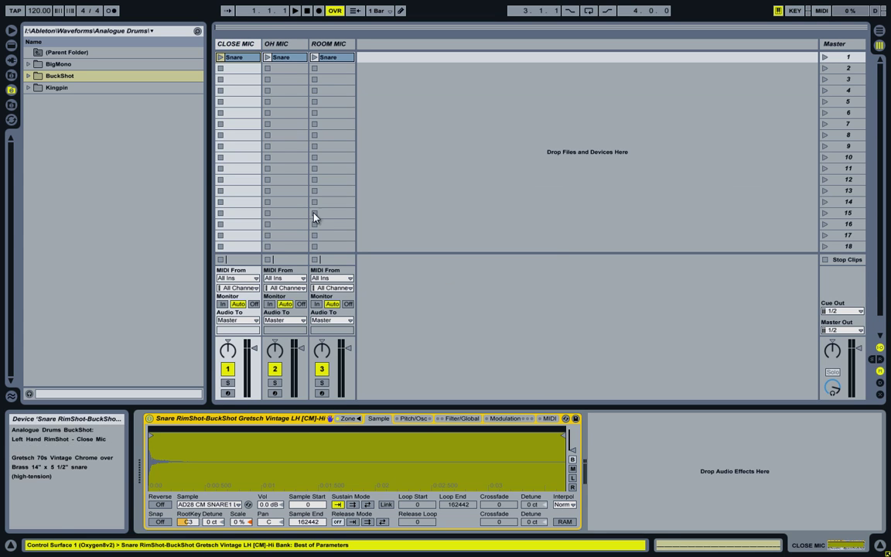
pyautogui.click(277, 44)
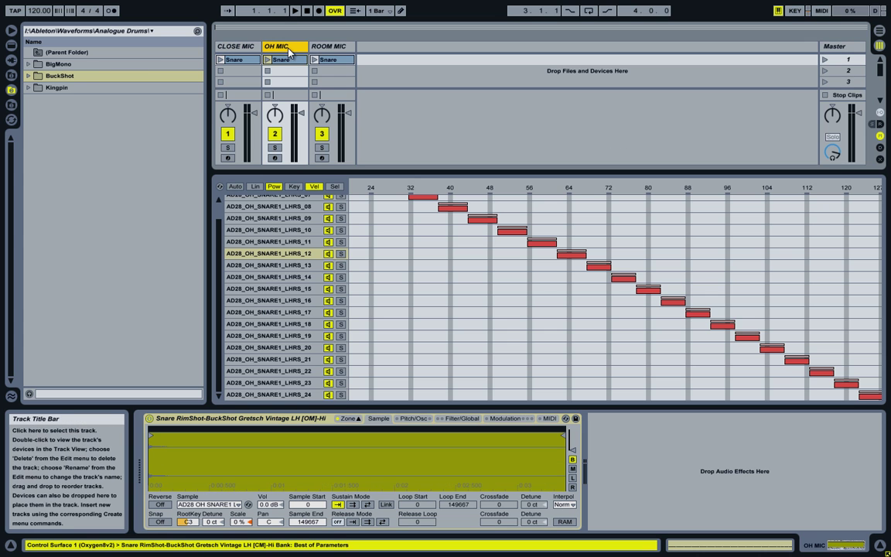
pyautogui.click(348, 421)
pyautogui.click(331, 46)
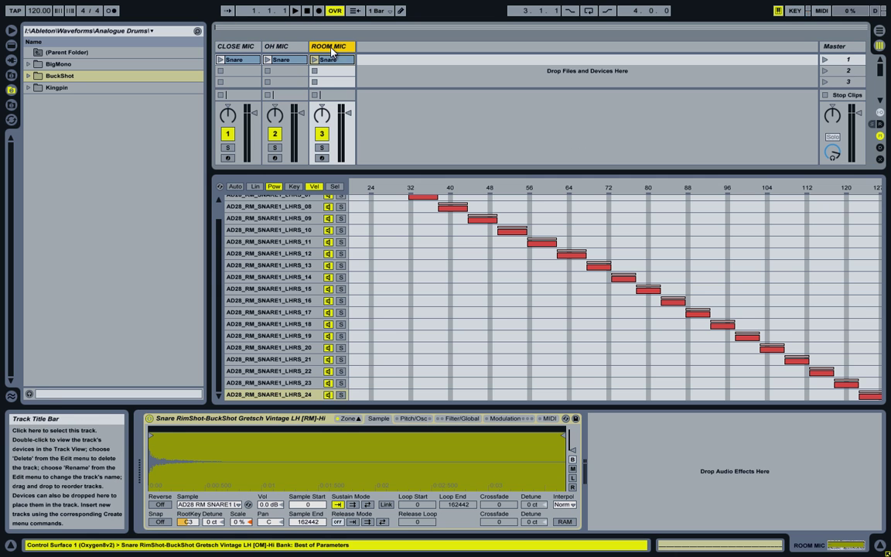
pyautogui.click(347, 419)
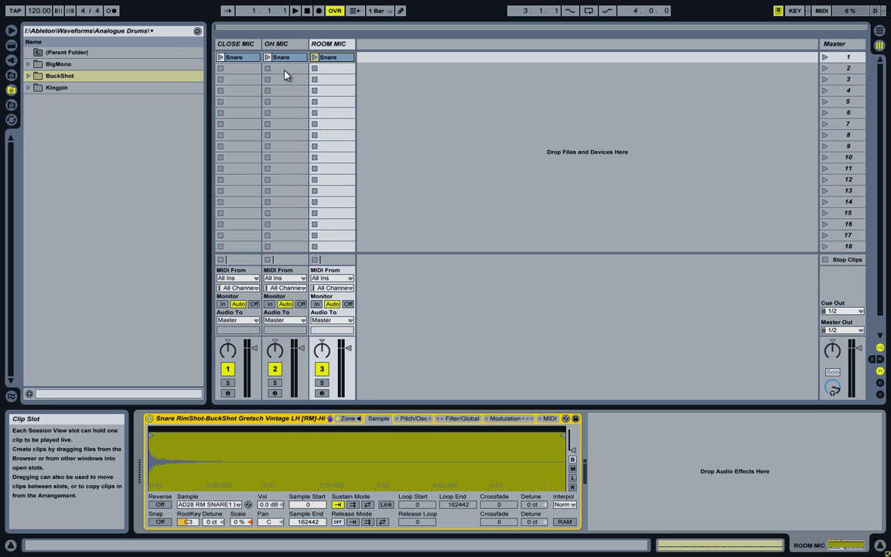
# Launch the CLOSE MIC, OH MIC and ROOM MIC Snare clips in turn, then stop at 1.1.1
pyautogui.click(220, 57)
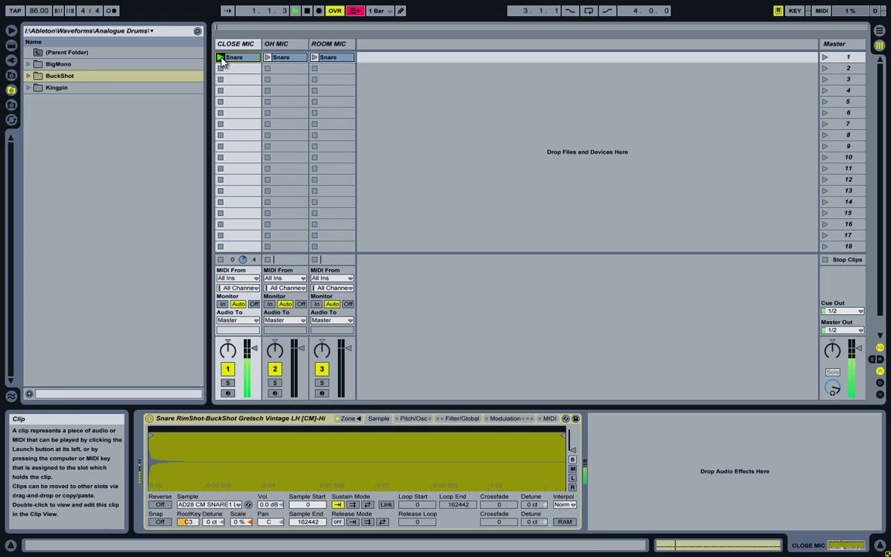
pyautogui.click(269, 57)
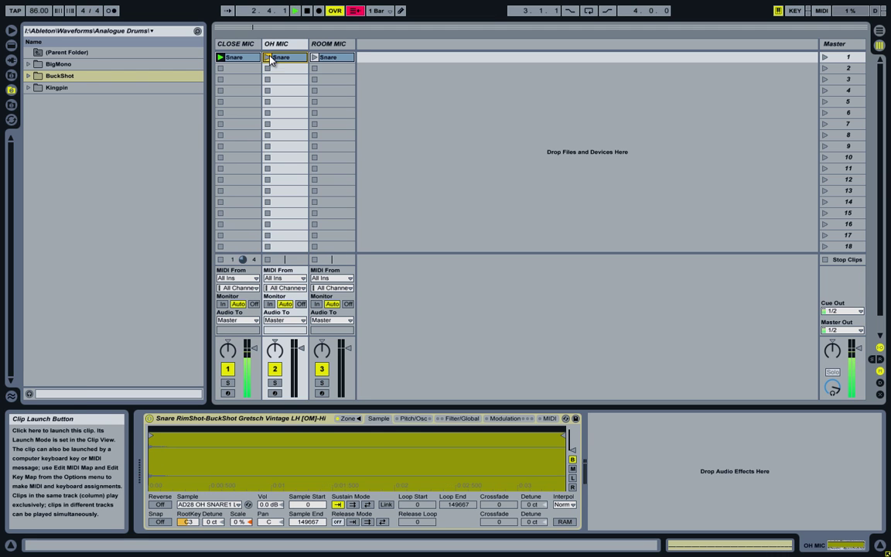
pyautogui.click(315, 59)
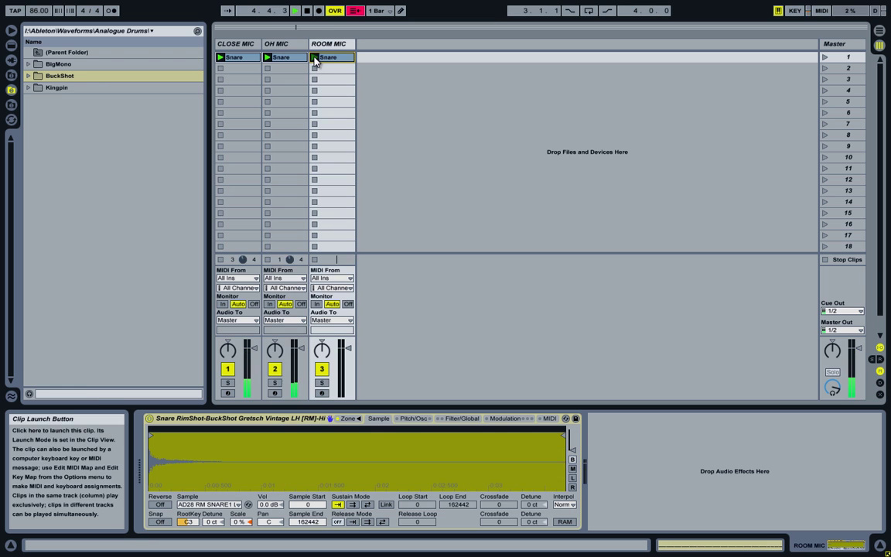
pyautogui.doubleClick(307, 10)
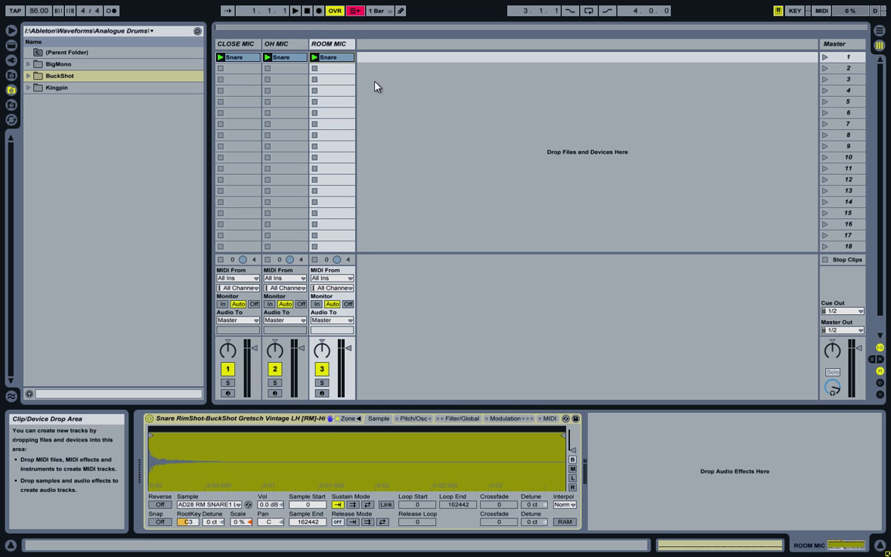
# Create a new MIDI track holding an empty Instrument Rack from the built-in devices
pyautogui.click(12, 44)
pyautogui.click(51, 75)
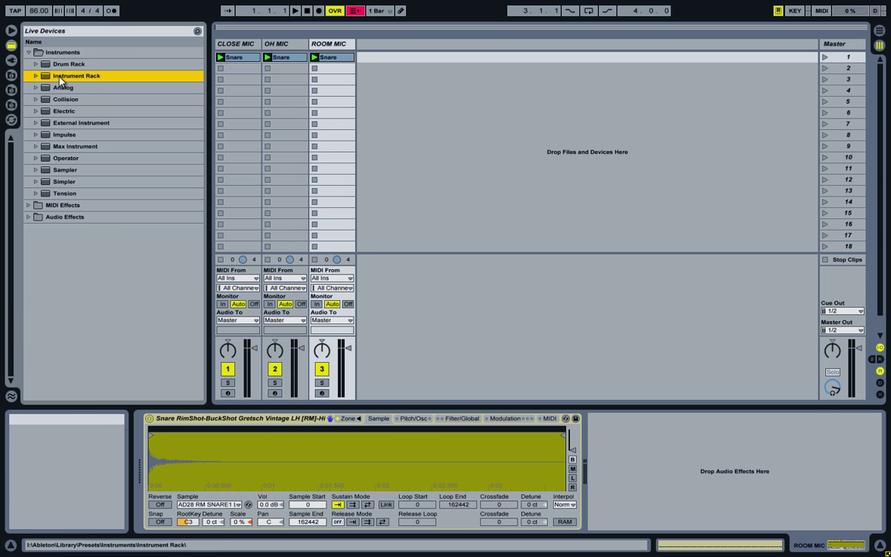
pyautogui.moveTo(47, 79); pyautogui.dragTo(401, 52)
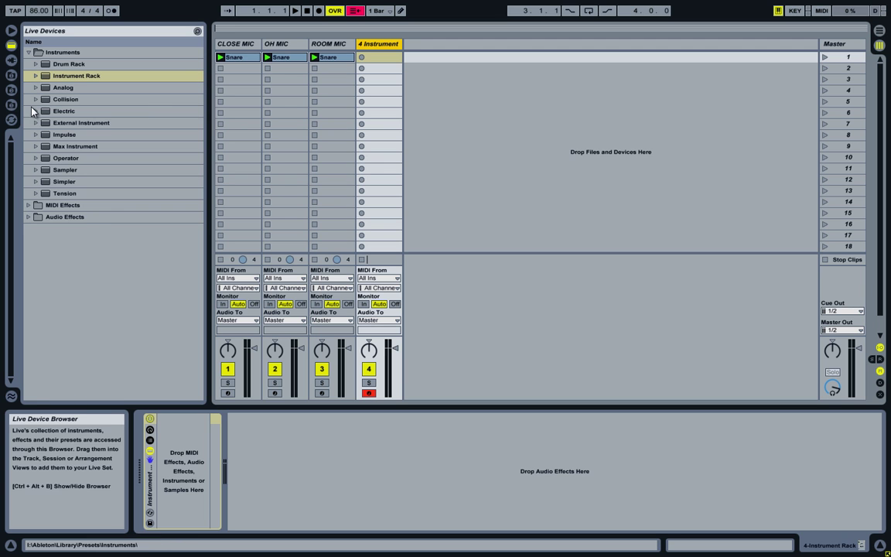
# Return to the project files and scroll to the Snare presets folder
pyautogui.click(11, 105)
pyautogui.scroll(-3, 33, 199)
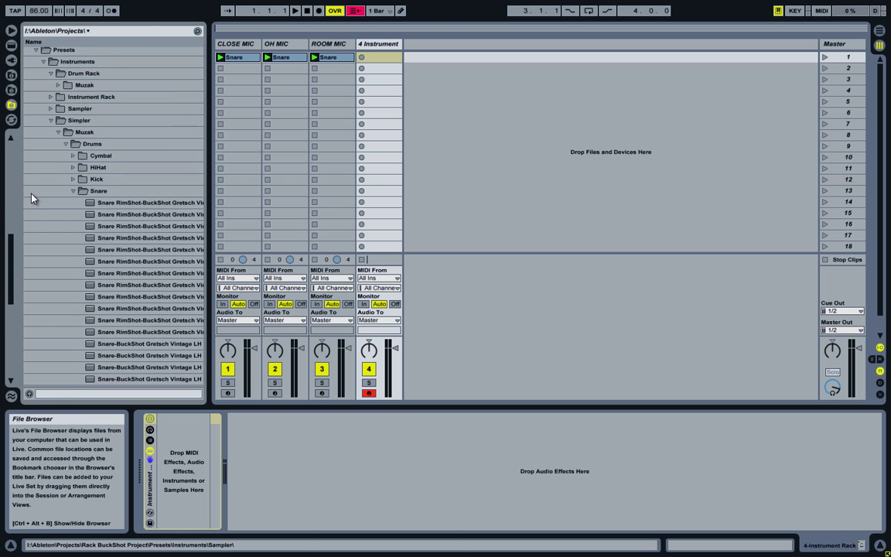
pyautogui.scroll(-4, 31, 199)
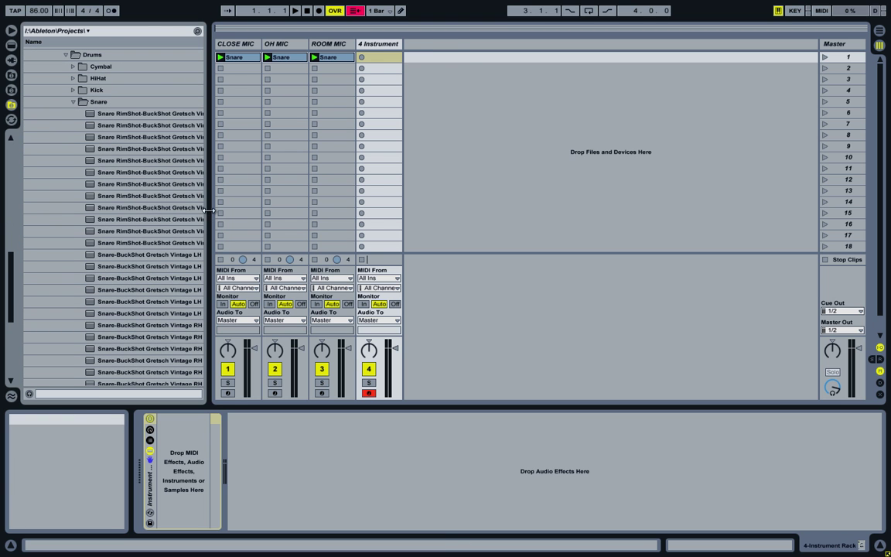
# Load the LH [CM]-Hi, [OM]-Hi and [RM]-Hi snare presets as three rack chains
pyautogui.moveTo(209, 211); pyautogui.dragTo(304, 206)
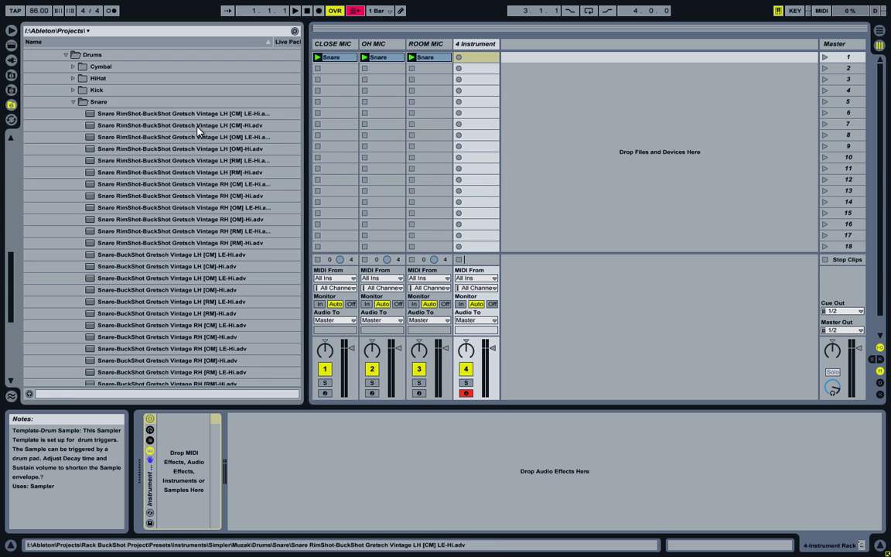
pyautogui.click(147, 125)
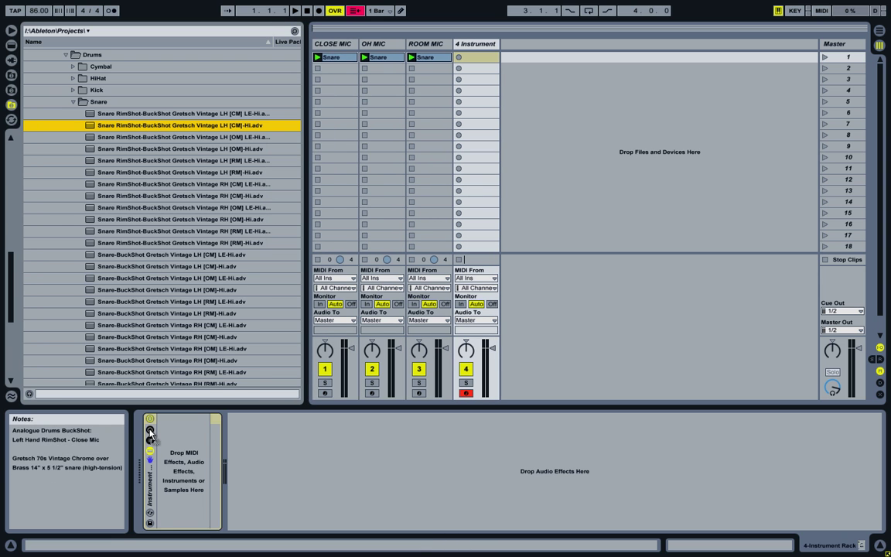
pyautogui.click(174, 456)
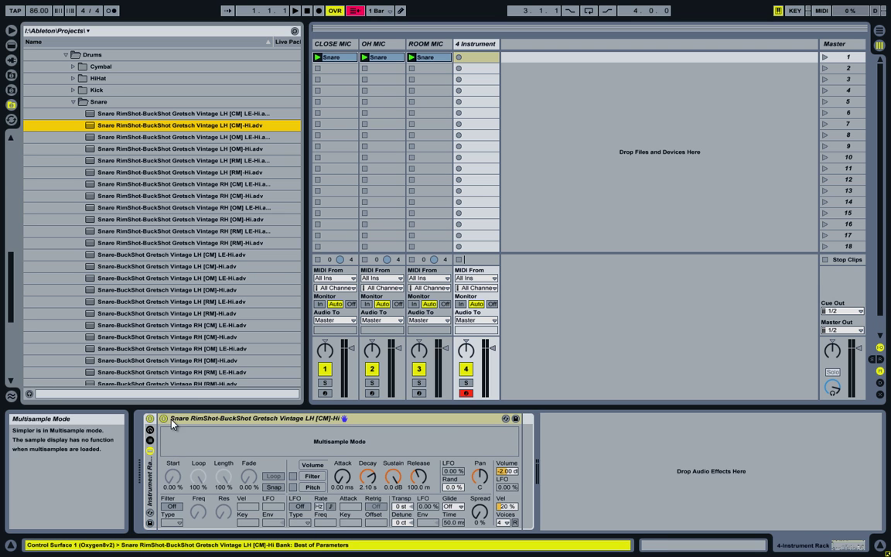
pyautogui.click(150, 441)
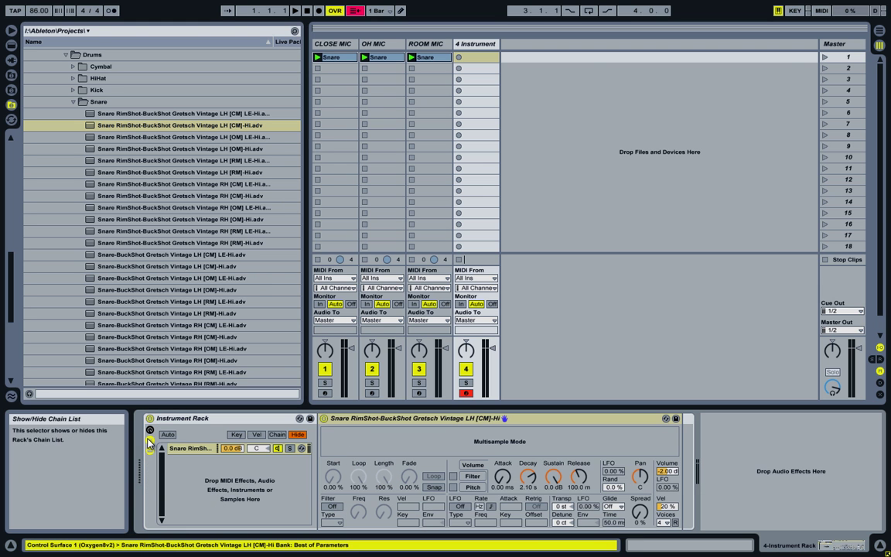
pyautogui.click(176, 149)
pyautogui.moveTo(176, 149); pyautogui.dragTo(190, 462)
pyautogui.moveTo(175, 172); pyautogui.dragTo(206, 491)
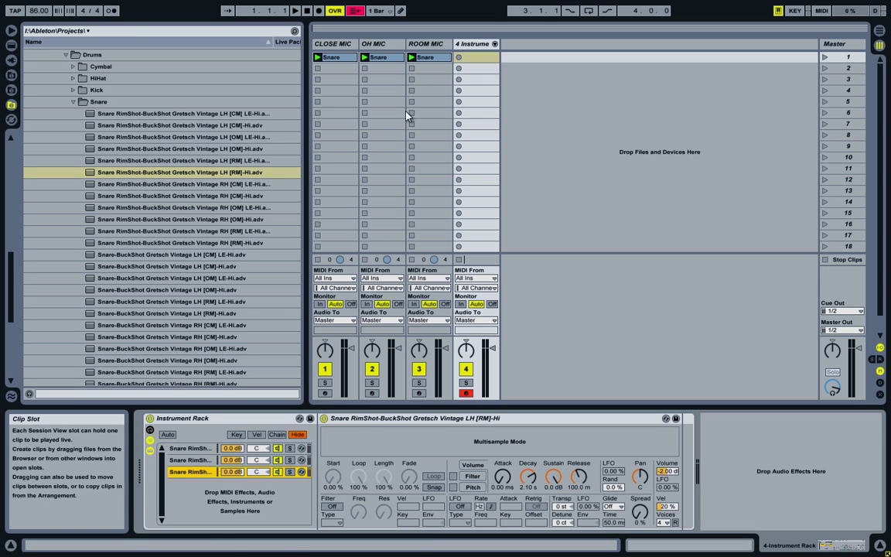
# Copy the Snare clip to track 4, stop all clips, then play it through the rack and stop
pyautogui.moveTo(426, 57); pyautogui.dragTo(479, 62)
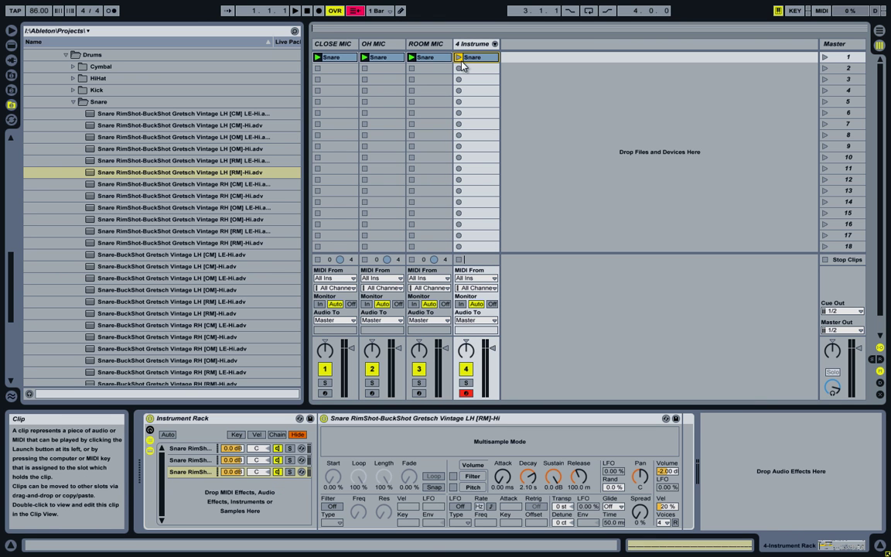
pyautogui.click(825, 261)
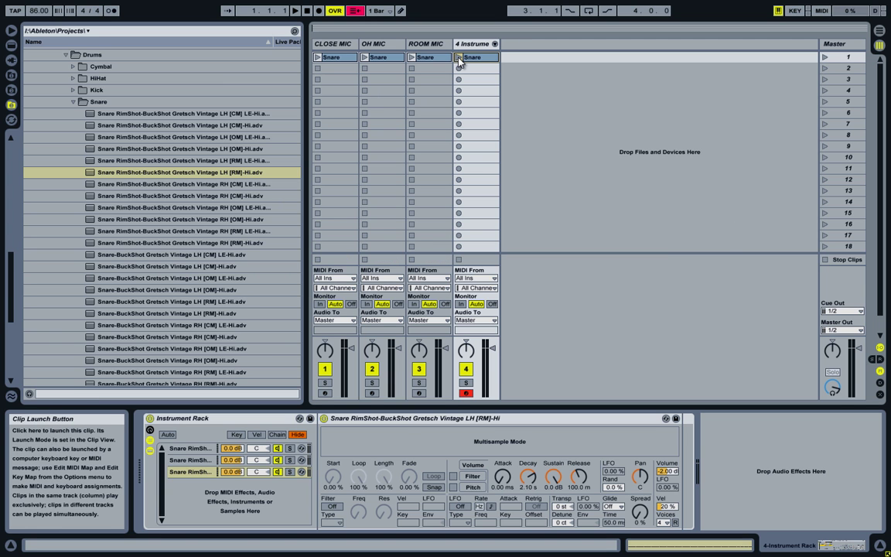
pyautogui.click(434, 49)
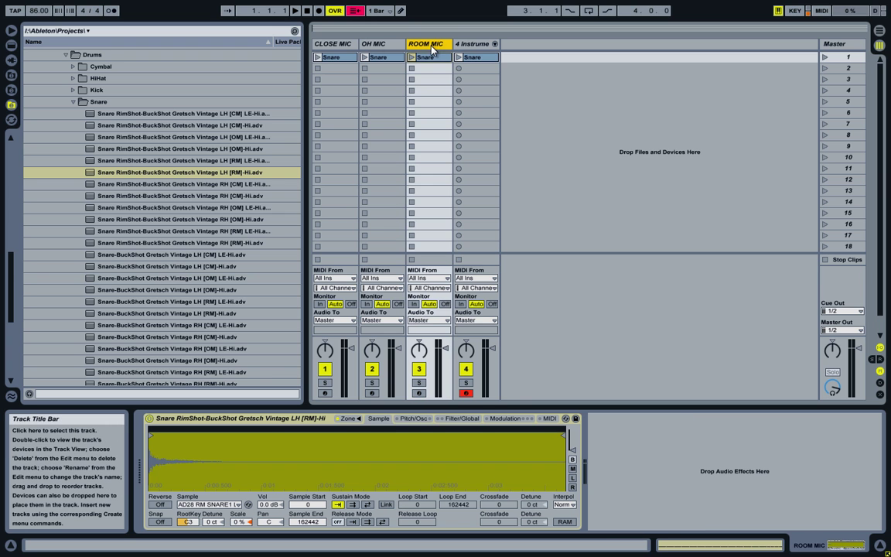
pyautogui.click(364, 44)
pyautogui.click(332, 47)
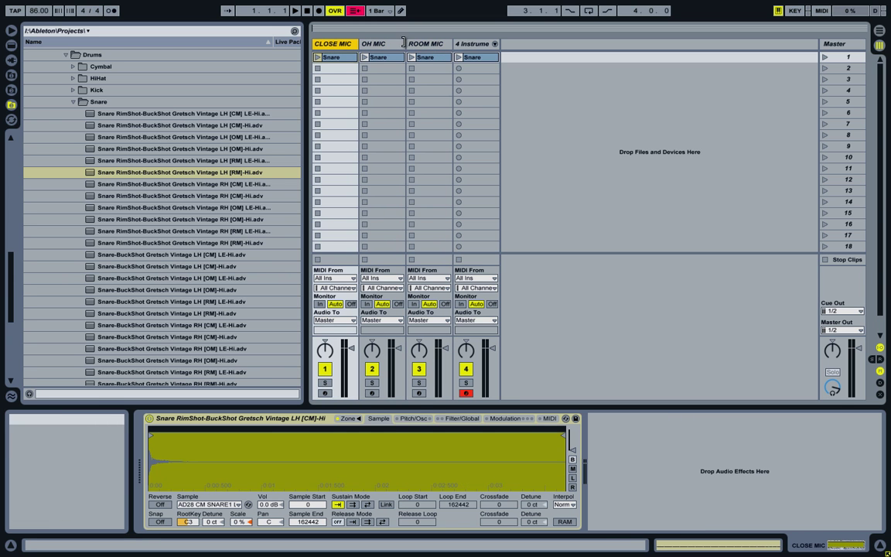
pyautogui.click(469, 47)
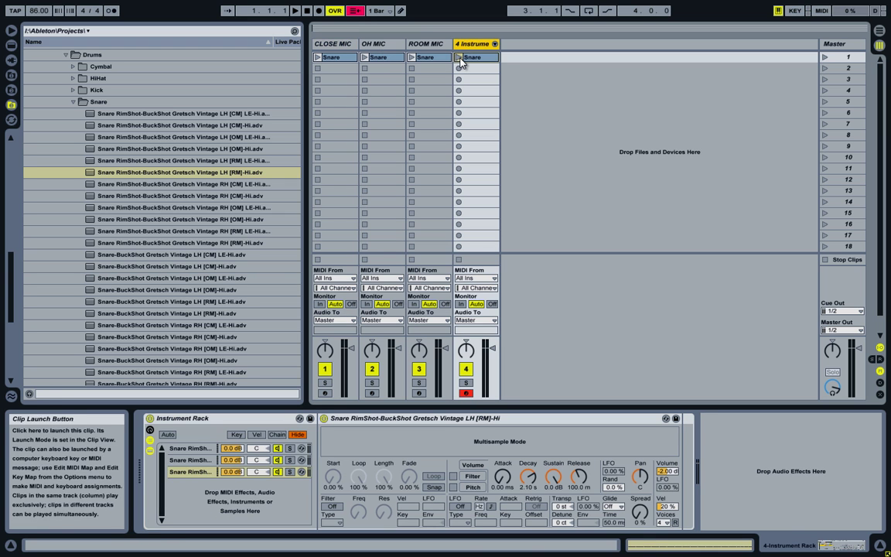
pyautogui.click(459, 58)
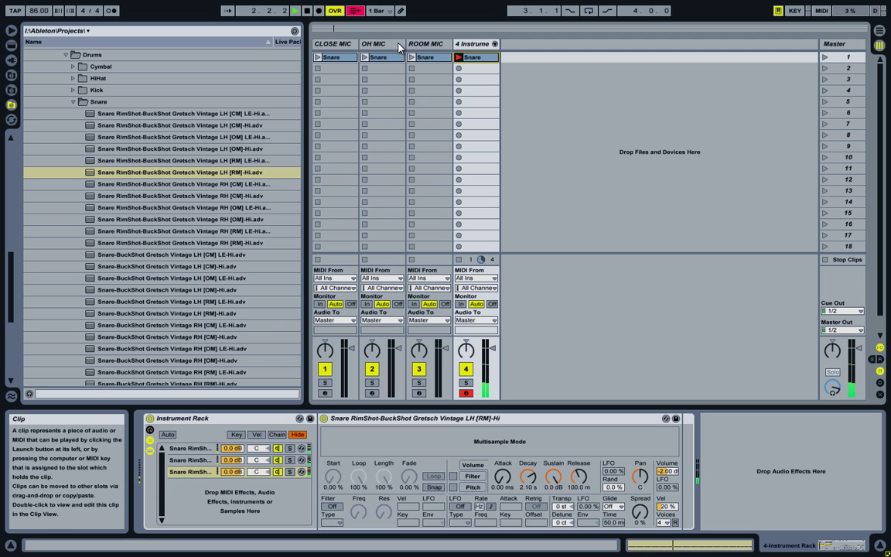
pyautogui.click(308, 11)
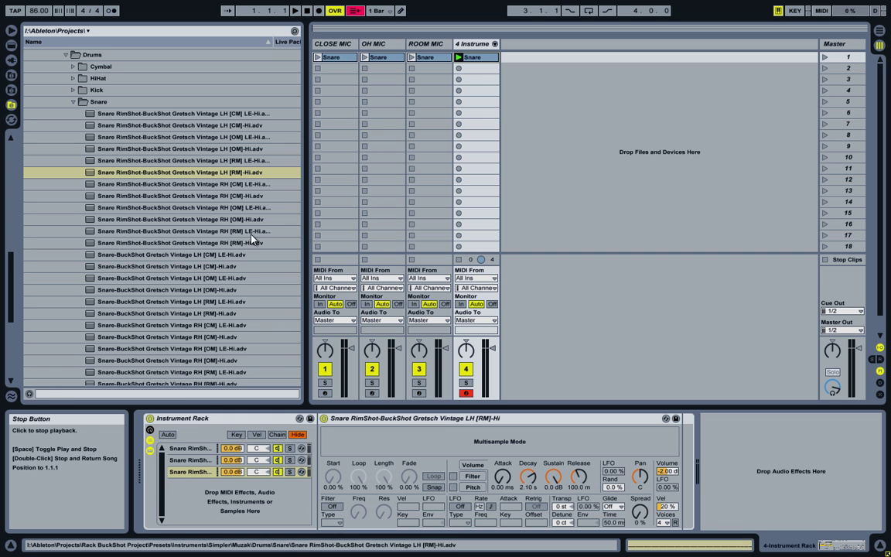
# Inspect the close, overhead and room chains' samplers, then show the Chain Select Editor
pyautogui.click(190, 418)
pyautogui.click(195, 449)
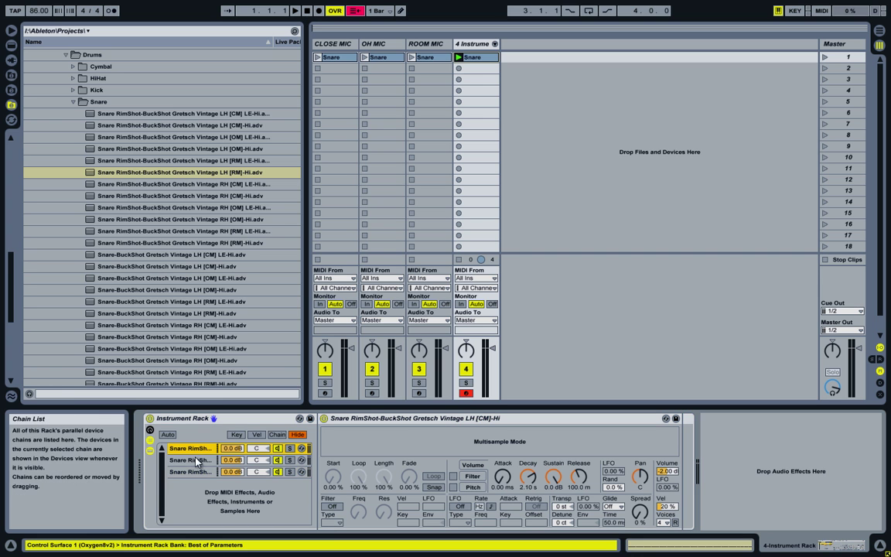
pyautogui.click(230, 426)
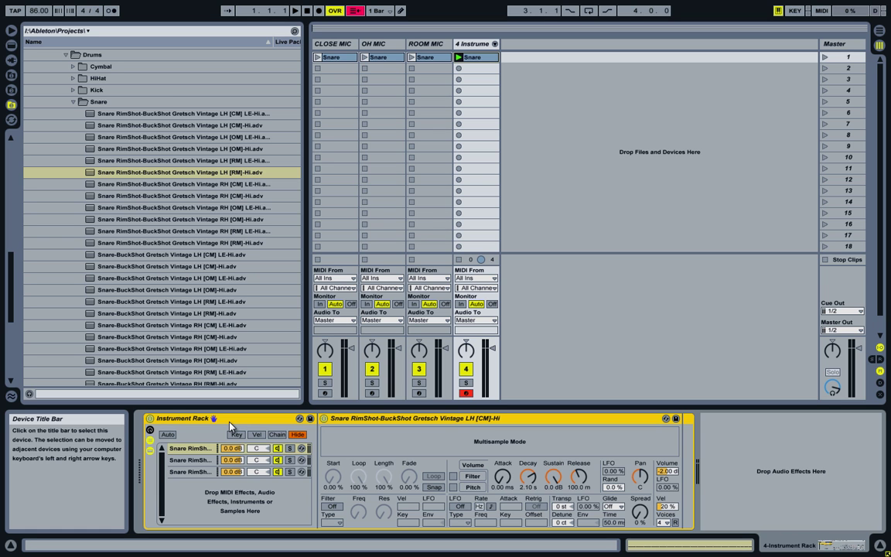
pyautogui.click(193, 460)
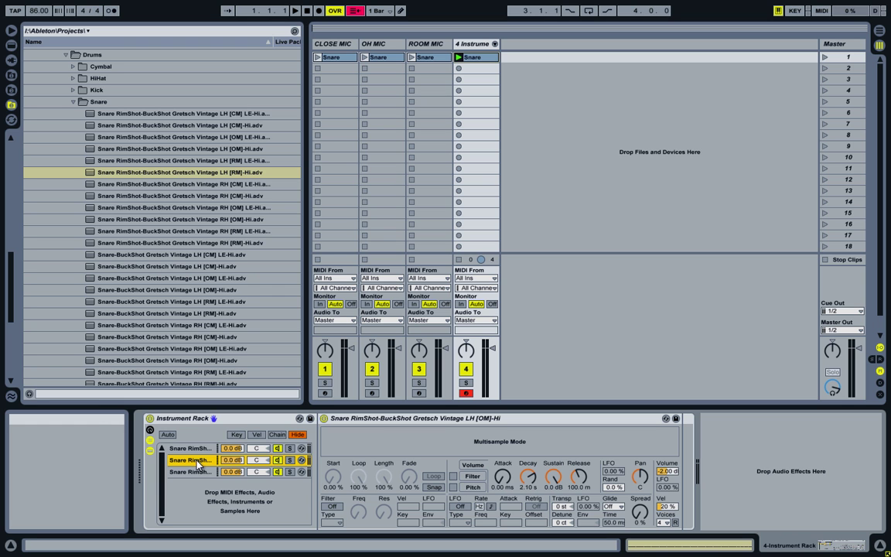
pyautogui.click(189, 471)
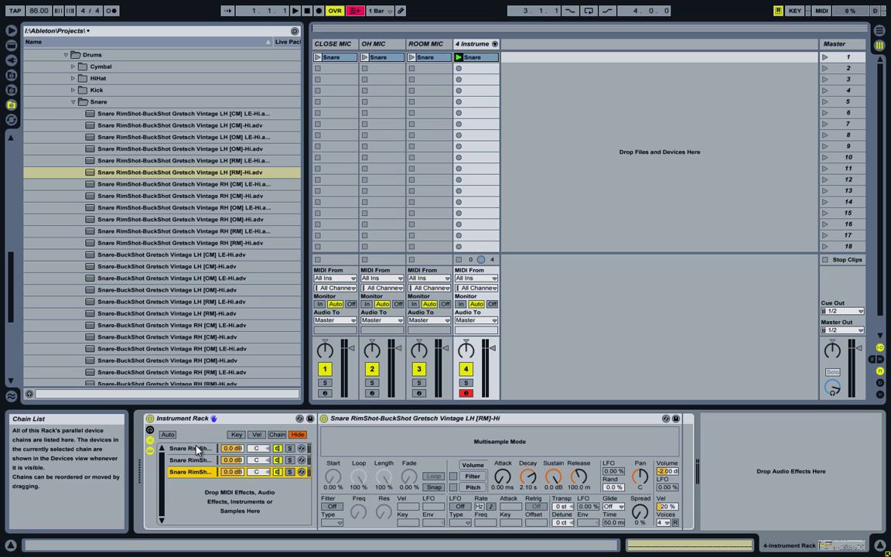
pyautogui.click(193, 449)
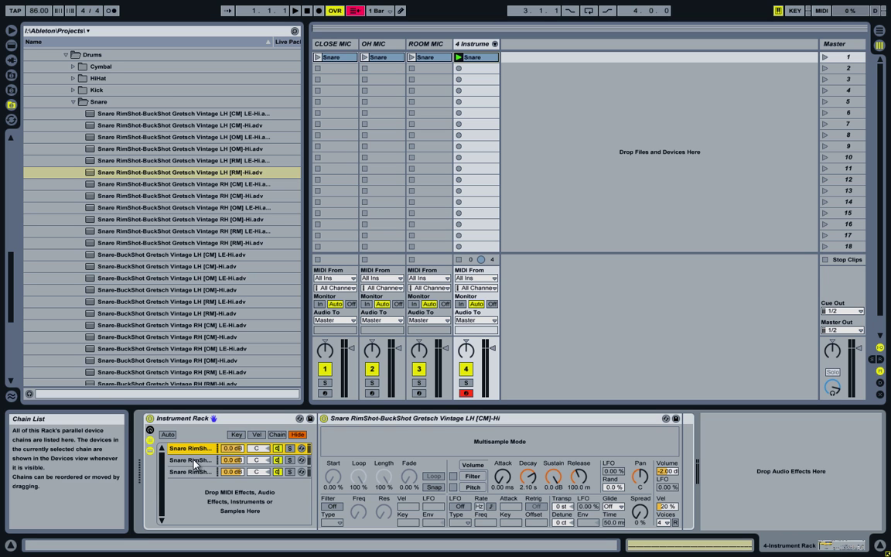
pyautogui.click(192, 460)
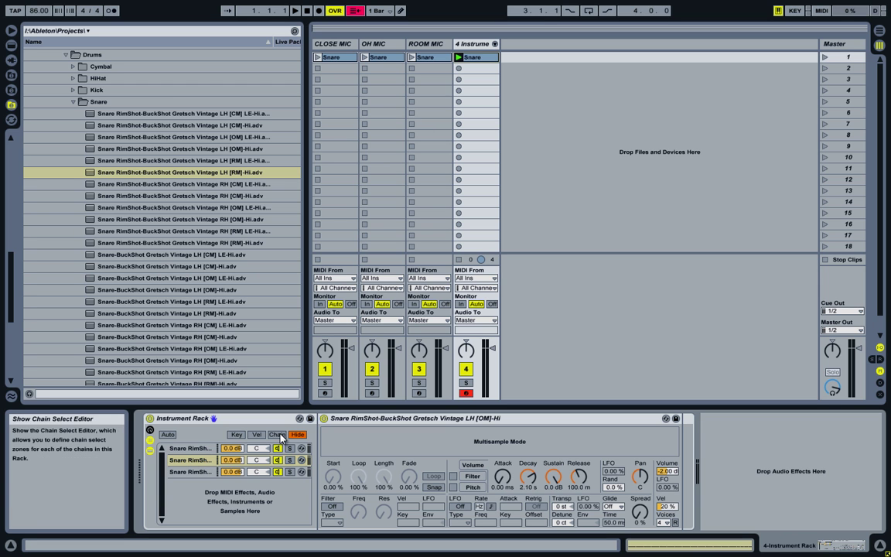
pyautogui.click(277, 435)
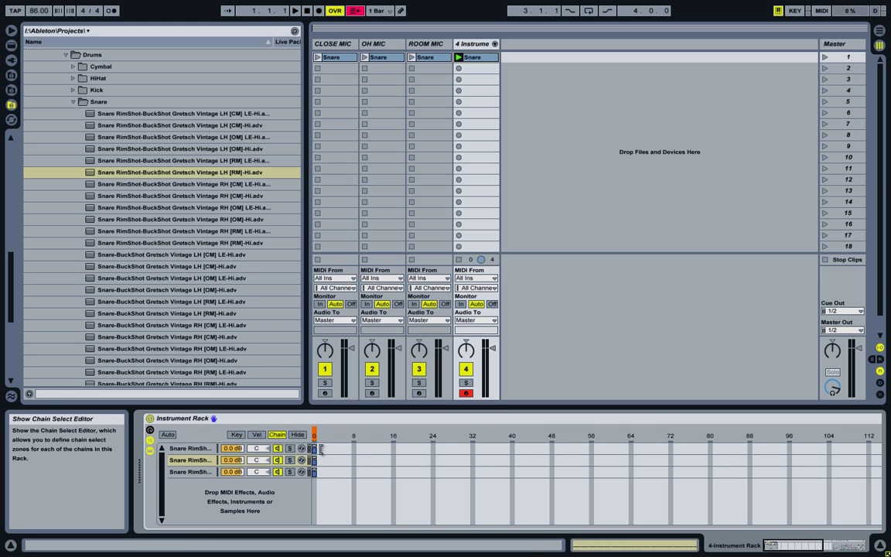
pyautogui.click(316, 448)
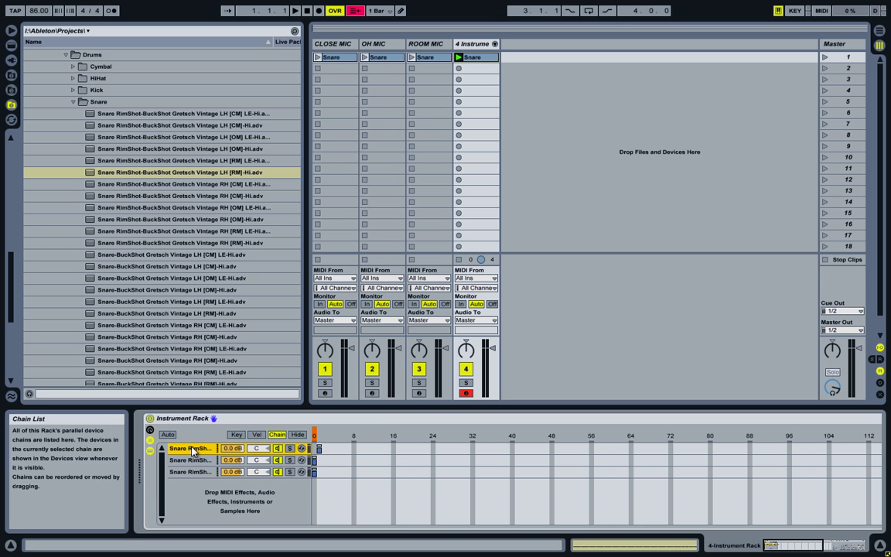
pyautogui.click(188, 461)
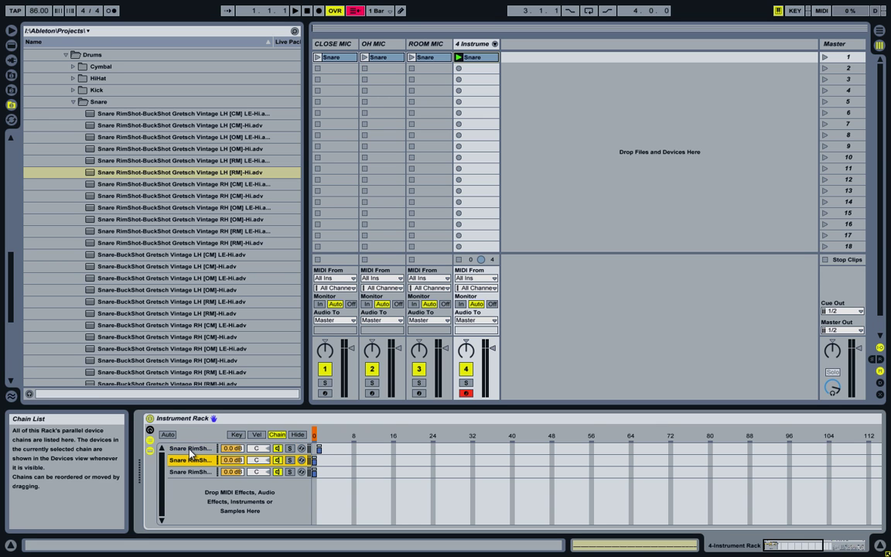
pyautogui.click(190, 450)
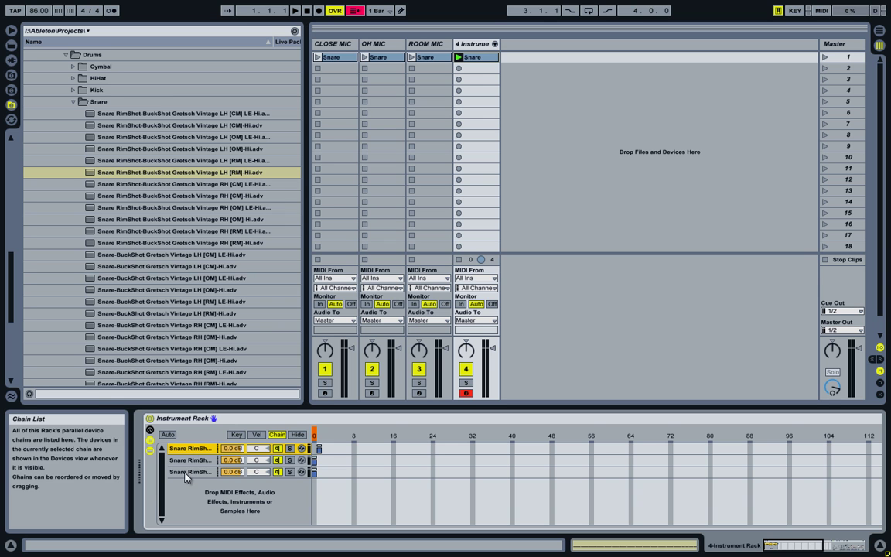
pyautogui.click(186, 474)
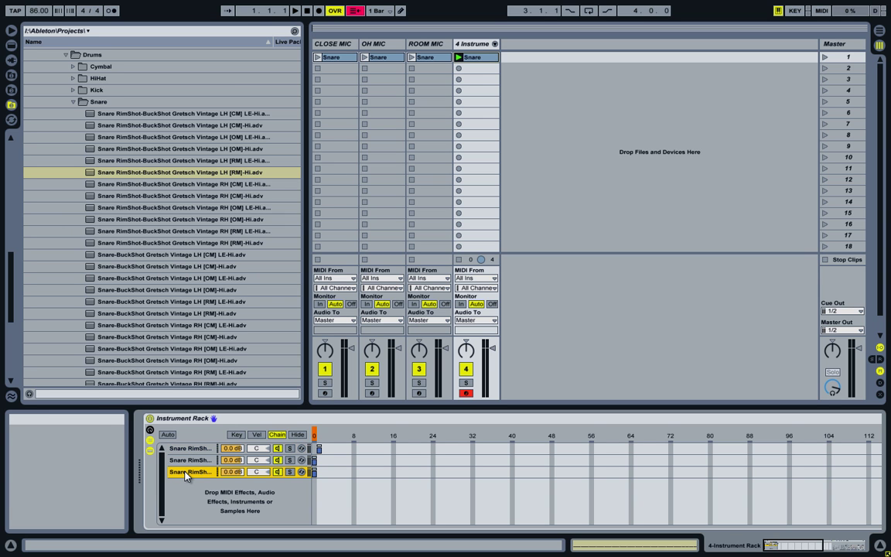
pyautogui.click(186, 463)
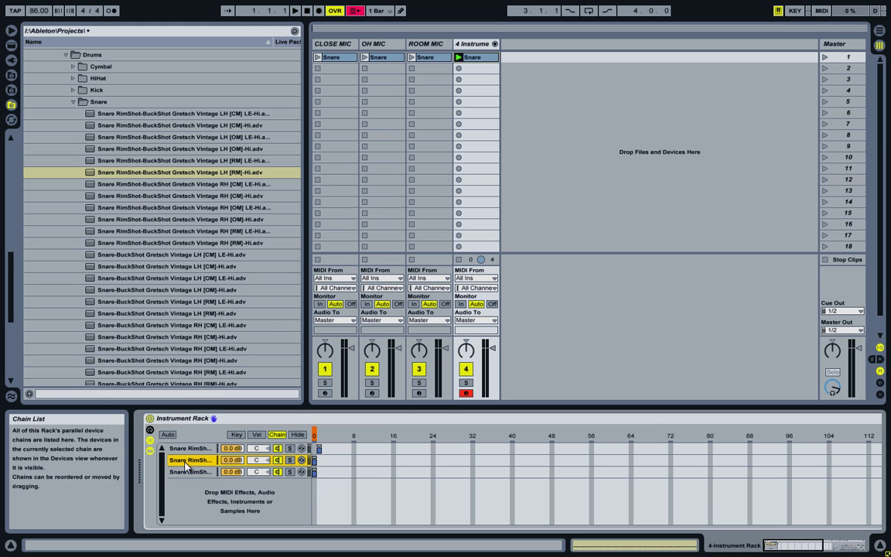
pyautogui.click(186, 472)
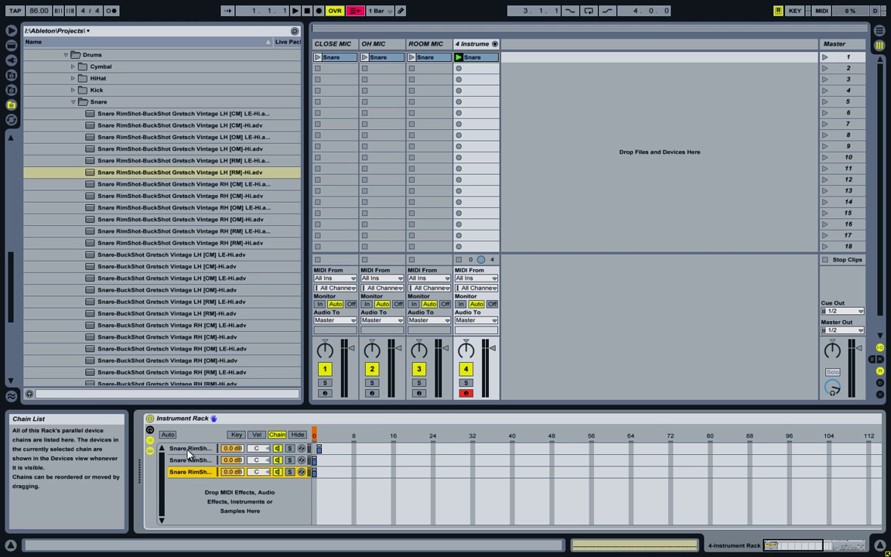
pyautogui.click(188, 454)
pyautogui.click(187, 462)
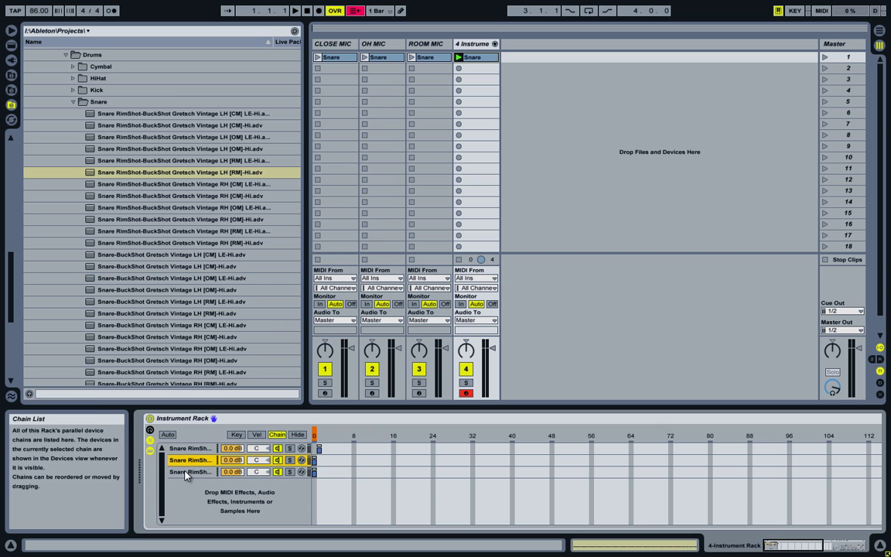
pyautogui.click(186, 472)
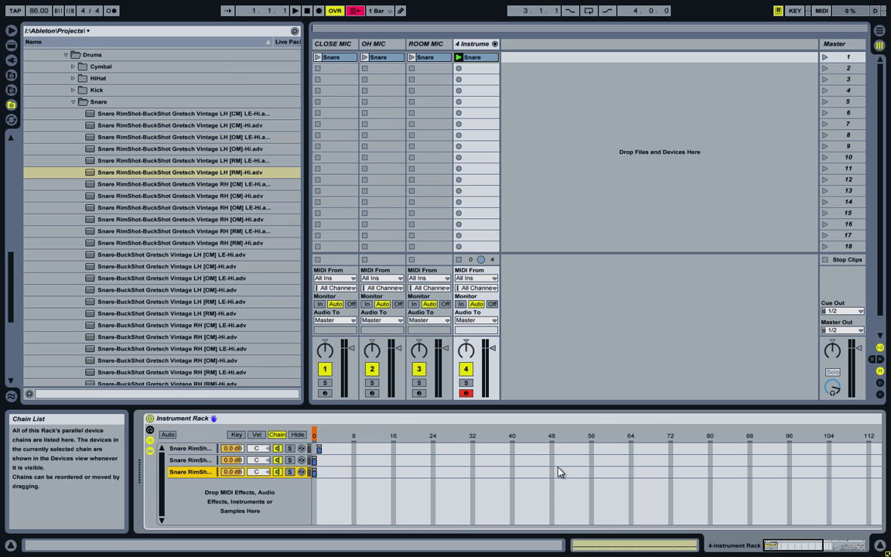
# Switch the Chain Select Ruler display to Large
pyautogui.rightClick(329, 436)
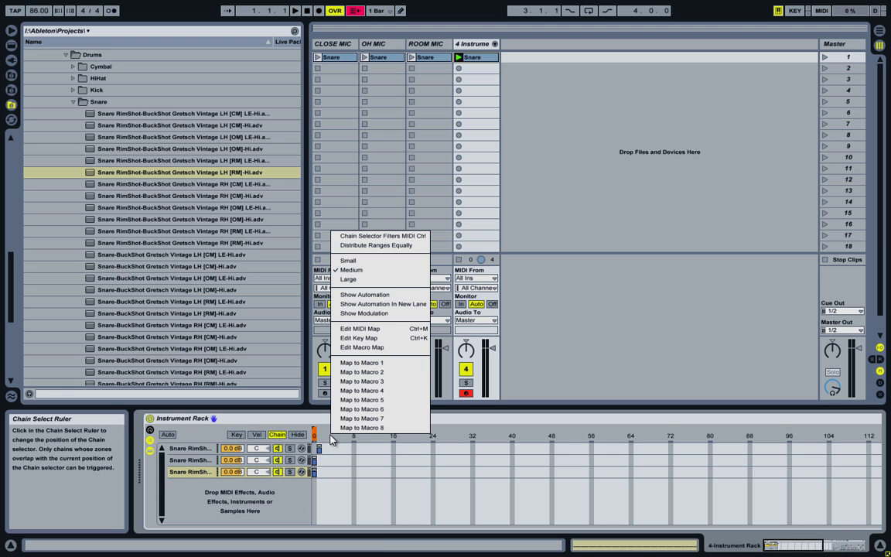
pyautogui.click(348, 278)
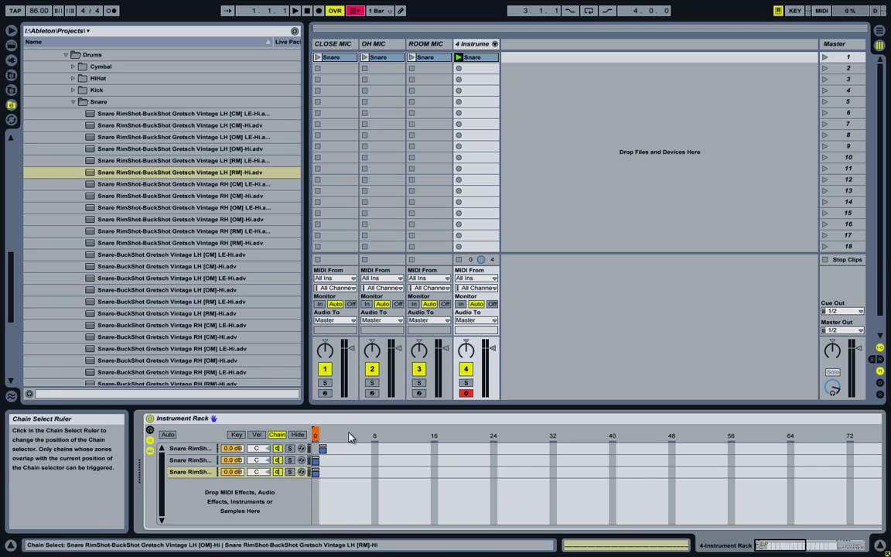
pyautogui.rightClick(349, 433)
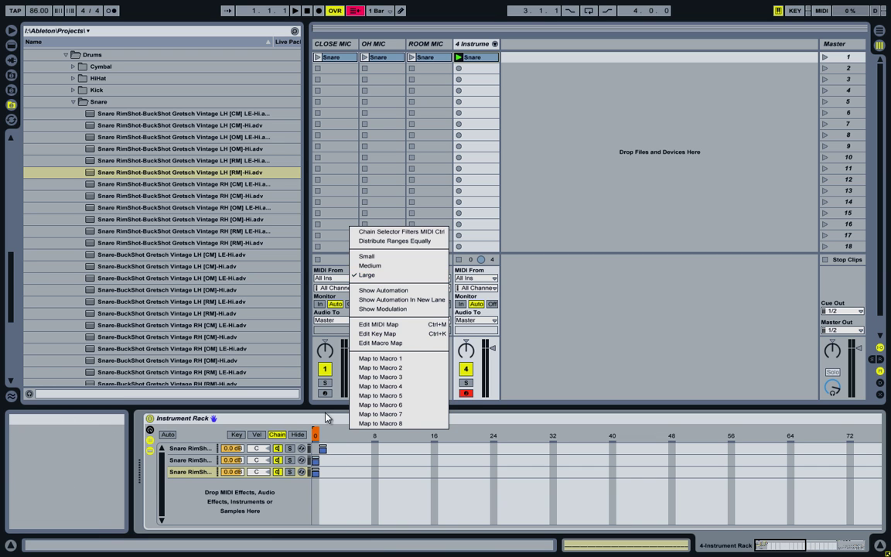
pyautogui.click(301, 396)
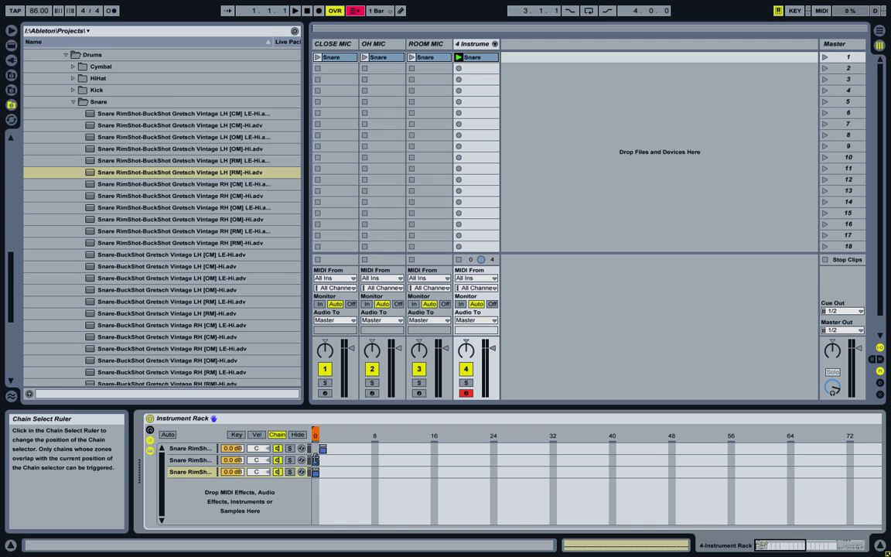
# Shift the second and third chain zones to values 1 and 2, widen one to 3, and park the selector on the first zone
pyautogui.click(315, 459)
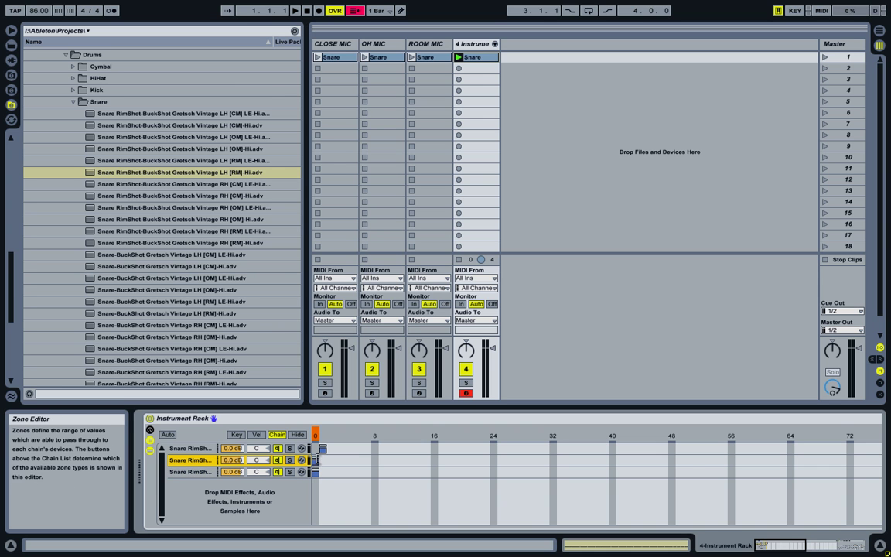
pyautogui.moveTo(315, 459)
pyautogui.mouseDown()
pyautogui.moveTo(329, 473)
pyautogui.moveTo(327, 451)
pyautogui.moveTo(354, 451)
pyautogui.mouseUp()
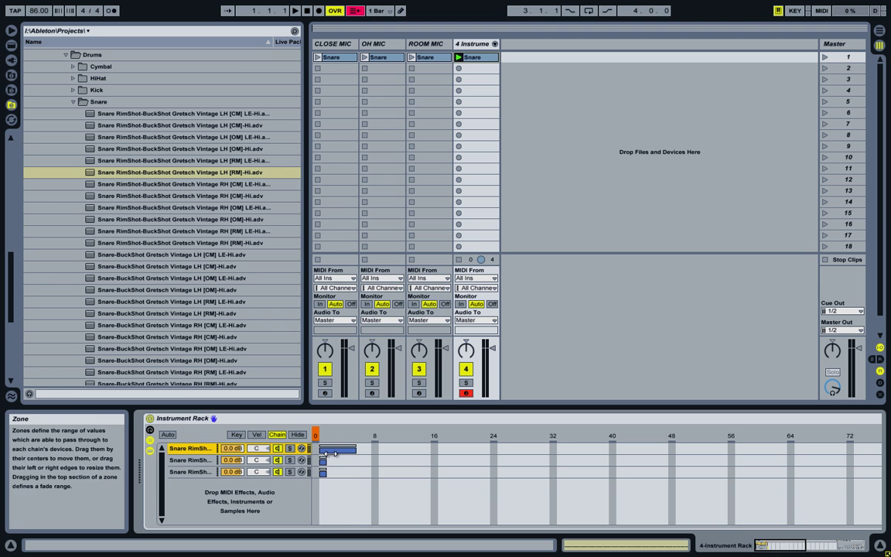
pyautogui.moveTo(324, 460)
pyautogui.mouseDown()
pyautogui.moveTo(338, 460)
pyautogui.moveTo(328, 473)
pyautogui.moveTo(342, 473)
pyautogui.mouseUp()
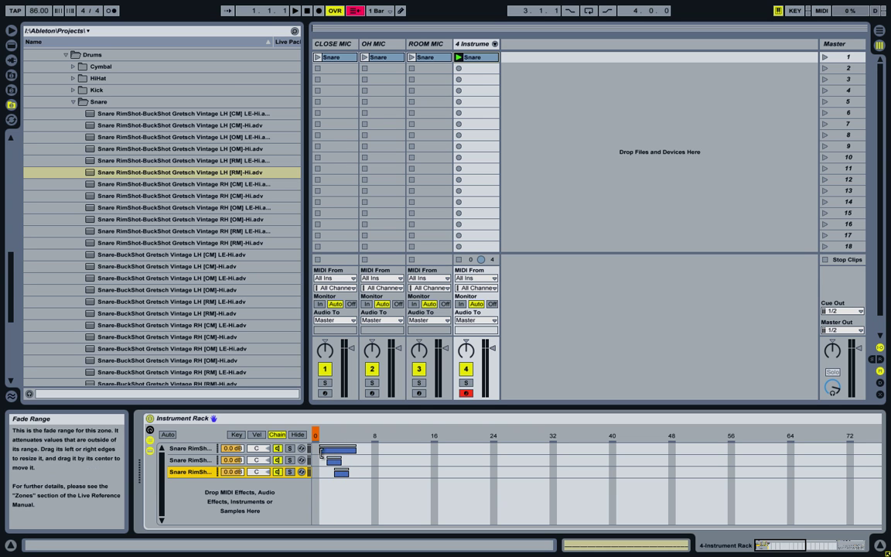
pyautogui.click(317, 435)
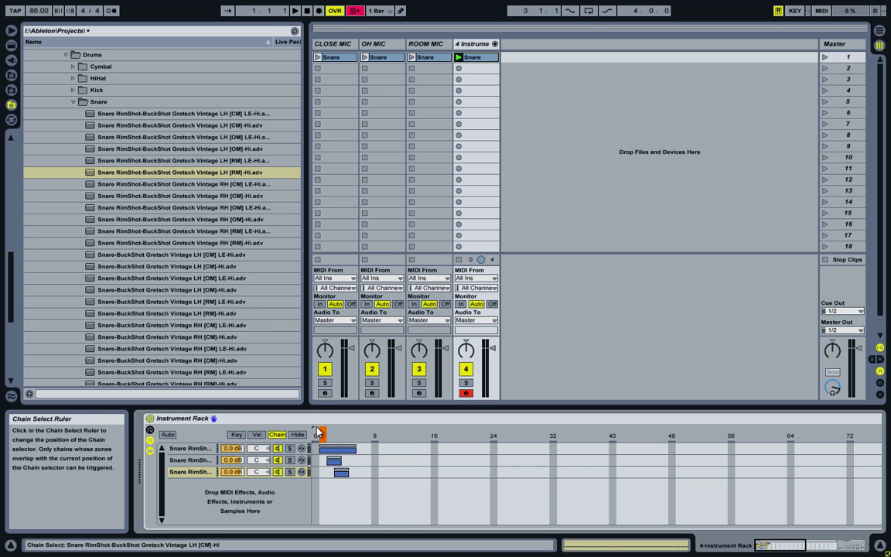
pyautogui.click(190, 450)
# Step the chain selector up toward value 4, checking active chains, then view the third snare chain
pyautogui.moveTo(325, 439); pyautogui.dragTo(332, 438)
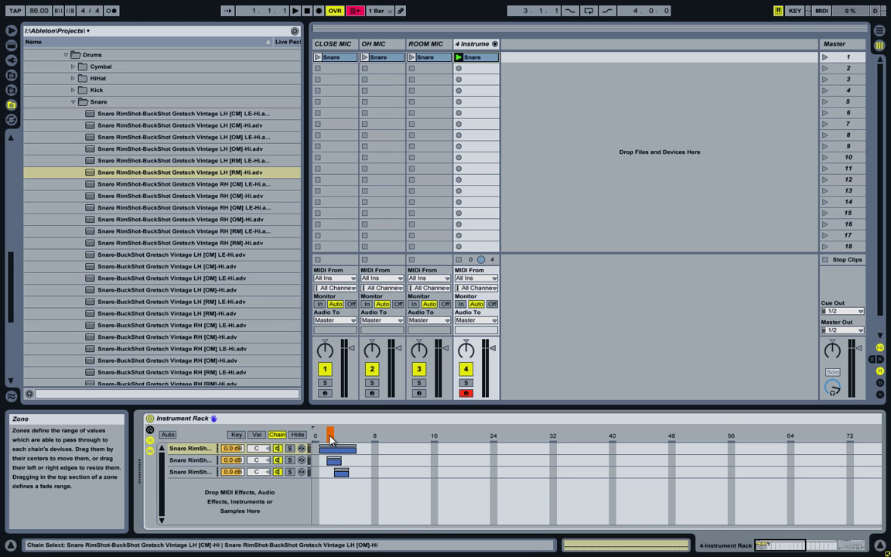
pyautogui.moveTo(331, 438); pyautogui.dragTo(339, 437)
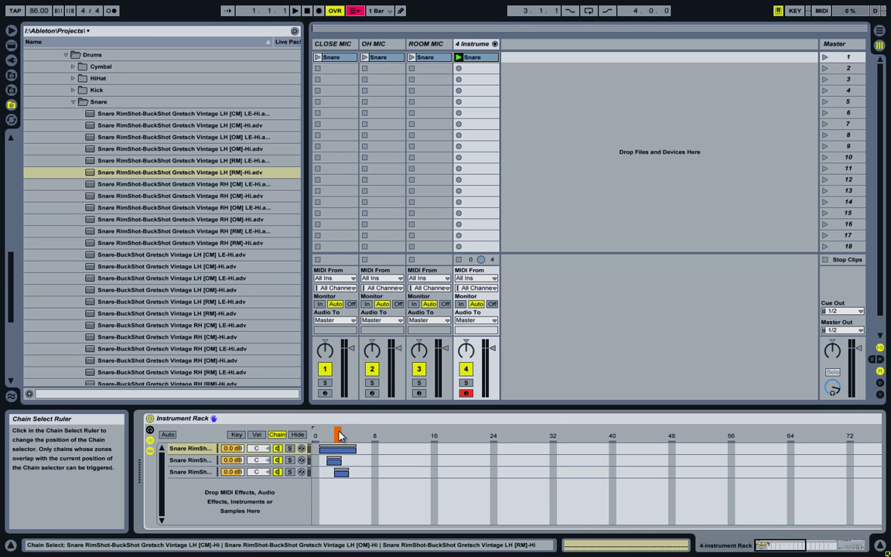
pyautogui.moveTo(341, 436); pyautogui.dragTo(346, 436)
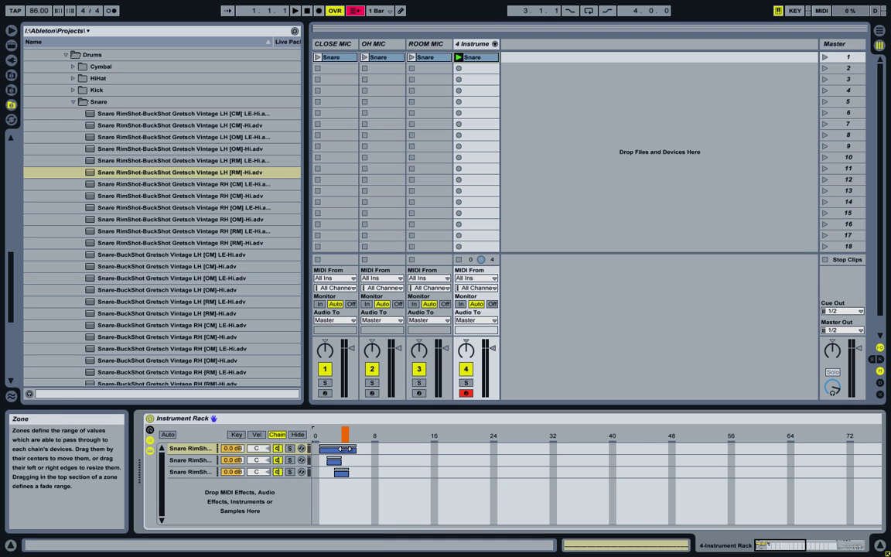
pyautogui.click(193, 474)
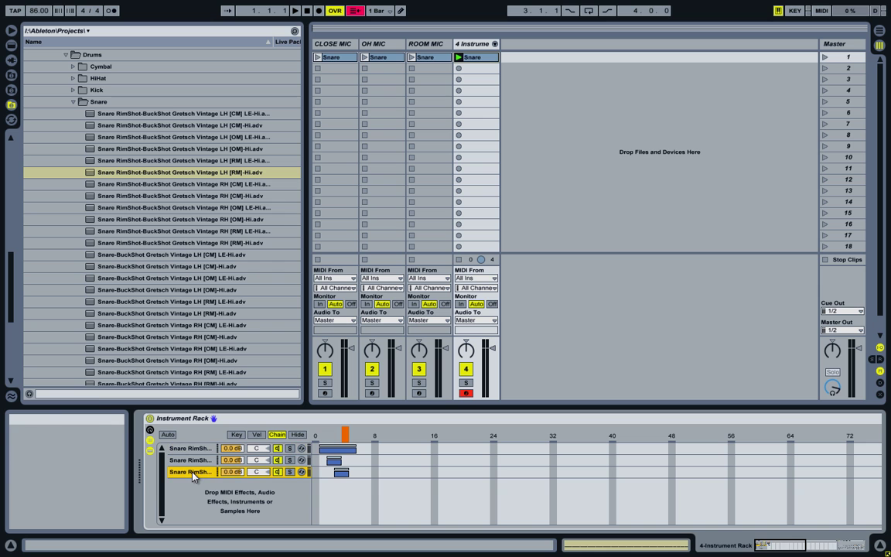
# Map the rack's chain selector to Macro 1, which becomes the Chain Selector macro
pyautogui.moveTo(345, 432); pyautogui.dragTo(338, 432)
pyautogui.click(345, 433)
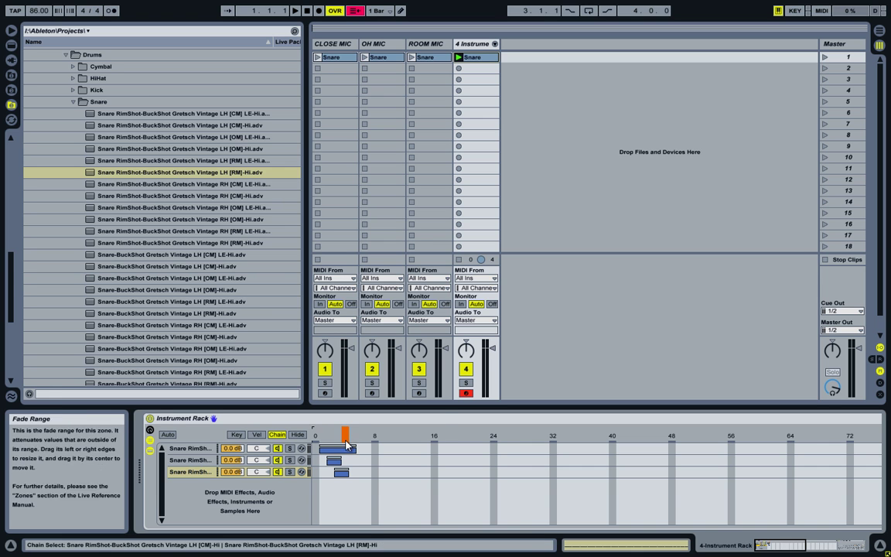
pyautogui.rightClick(346, 437)
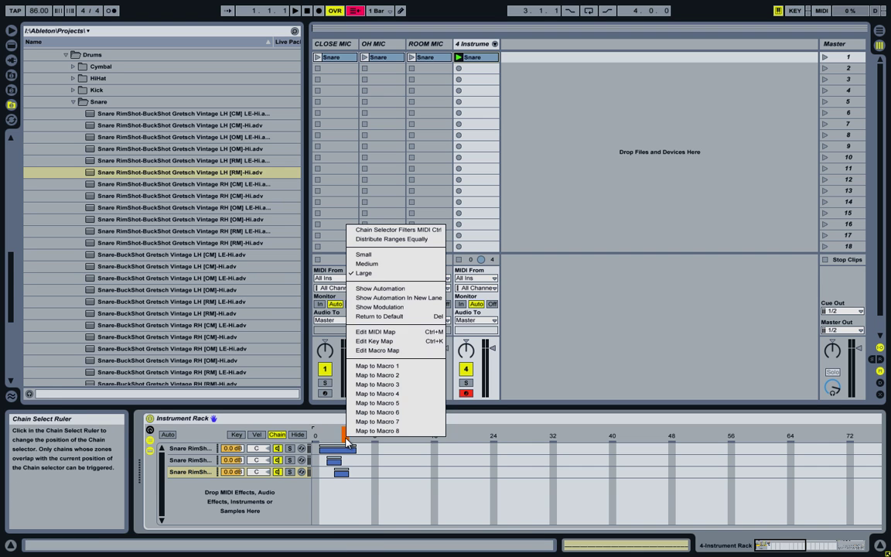
pyautogui.click(375, 366)
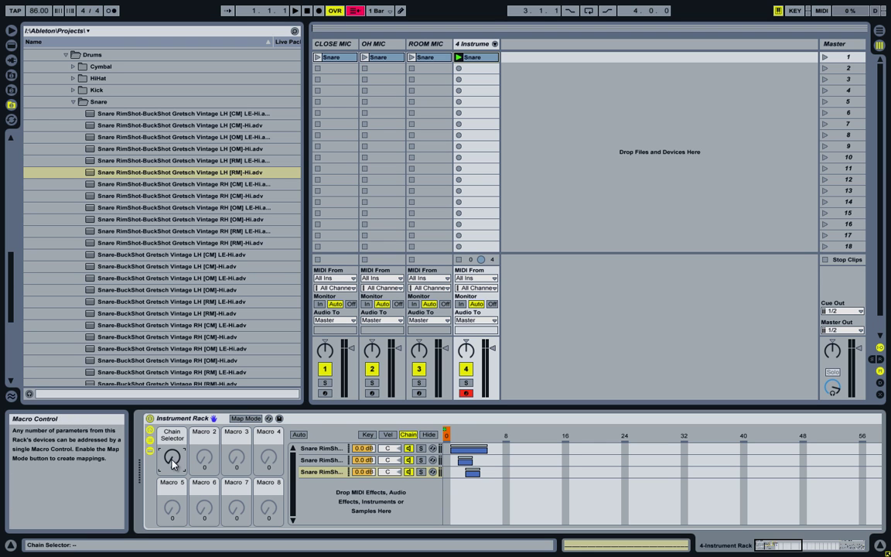
pyautogui.moveTo(173, 461)
pyautogui.mouseDown()
pyautogui.moveTo(173, 434)
pyautogui.moveTo(172, 460)
pyautogui.mouseUp()
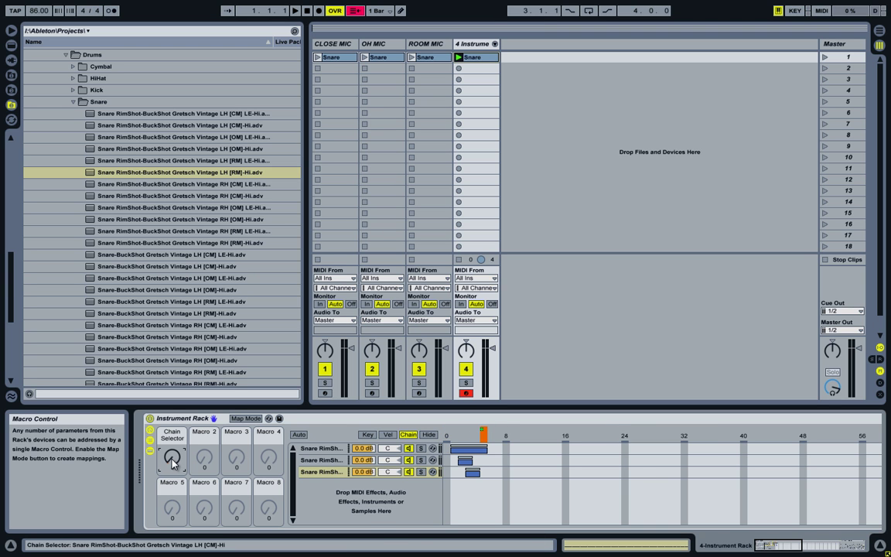
# Limit the Chain Selector macro's mapping range to Min 1 and Max 4
pyautogui.click(245, 418)
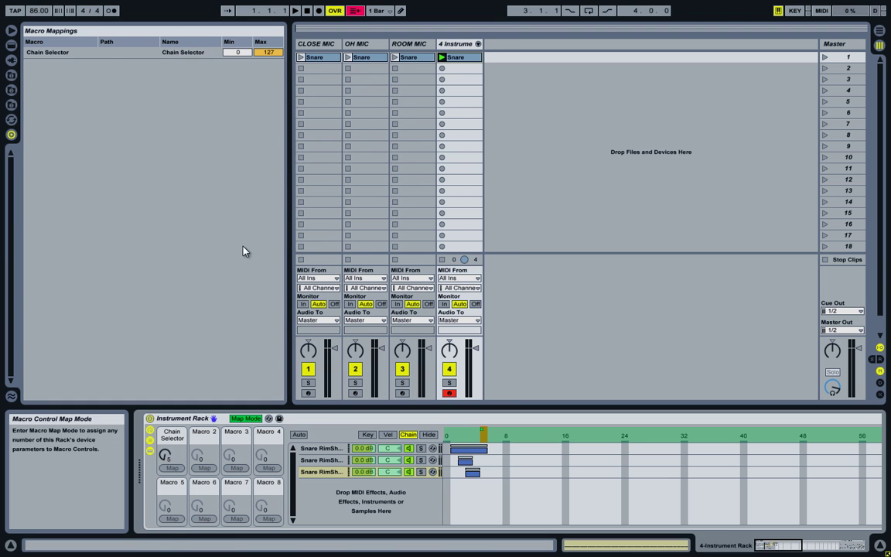
pyautogui.click(236, 52)
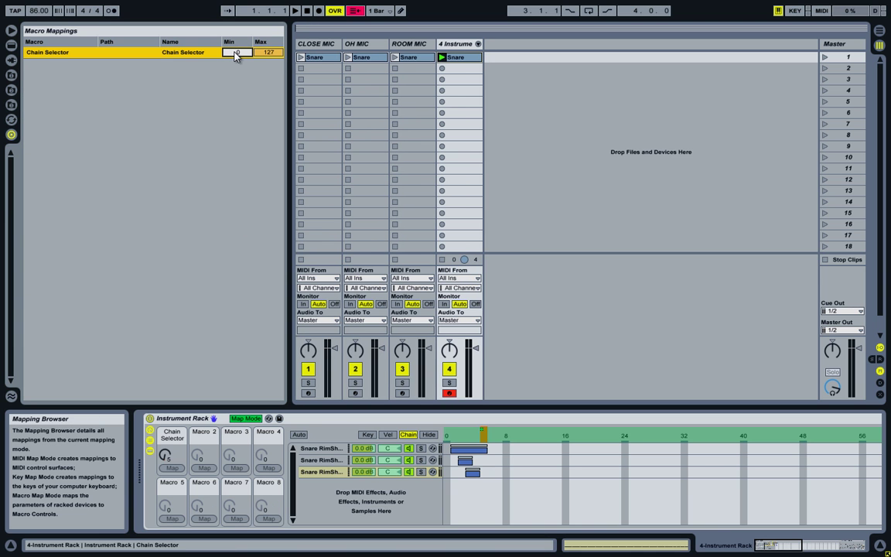
pyautogui.write('1')
pyautogui.click(267, 53)
pyautogui.write('4')
pyautogui.press('Return')
pyautogui.click(246, 418)
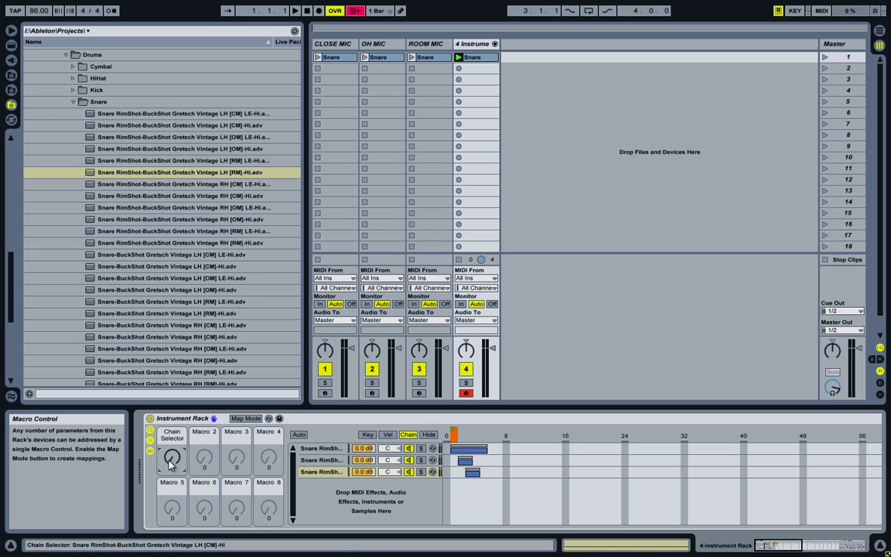
# Enable Auto select on the Instrument Rack and set the Chain Selector macro to 3
pyautogui.scroll(3, 170, 462)
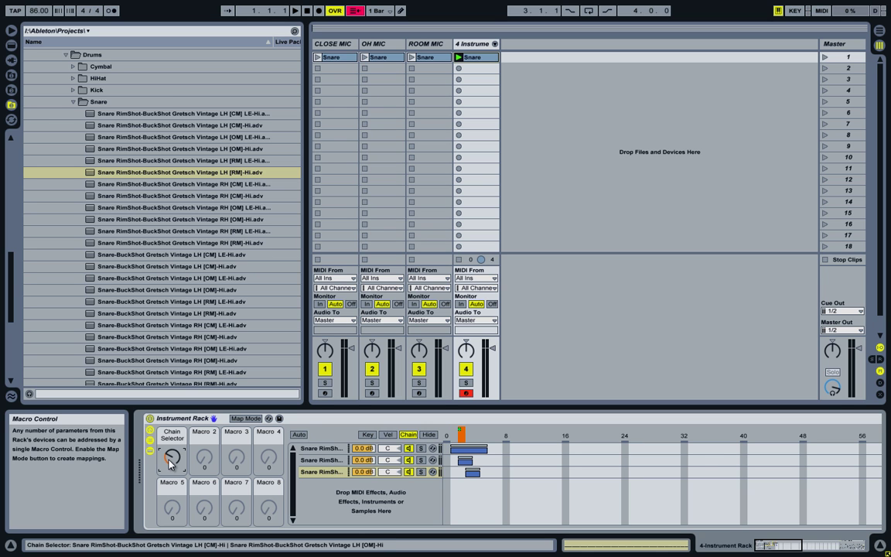
pyautogui.scroll(1, 170, 462)
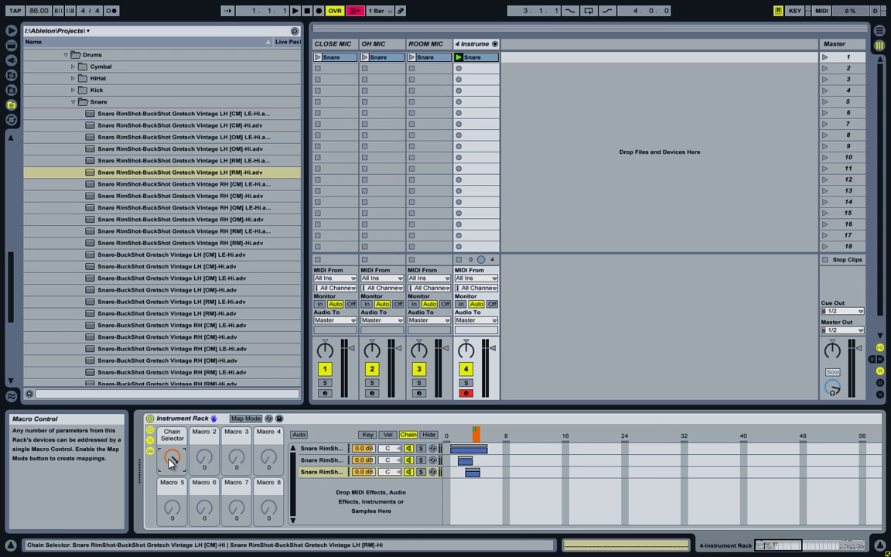
pyautogui.click(172, 461)
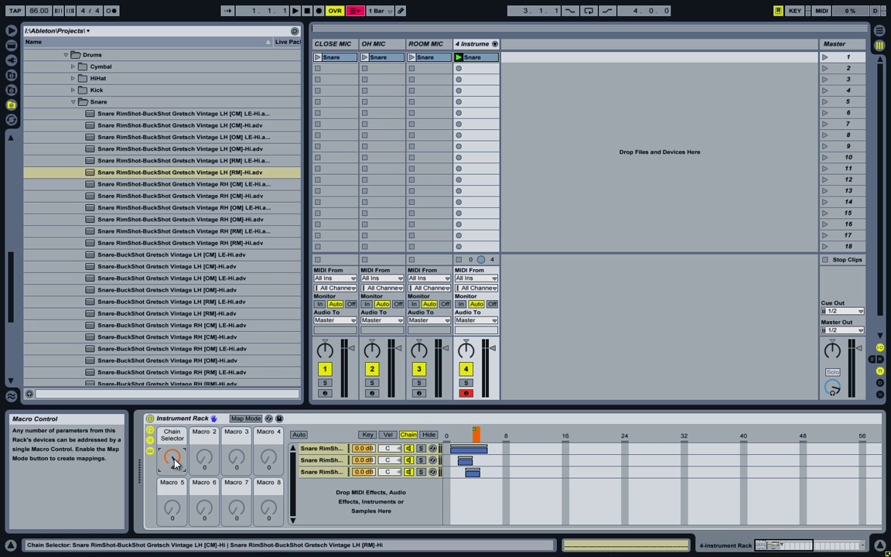
pyautogui.click(298, 435)
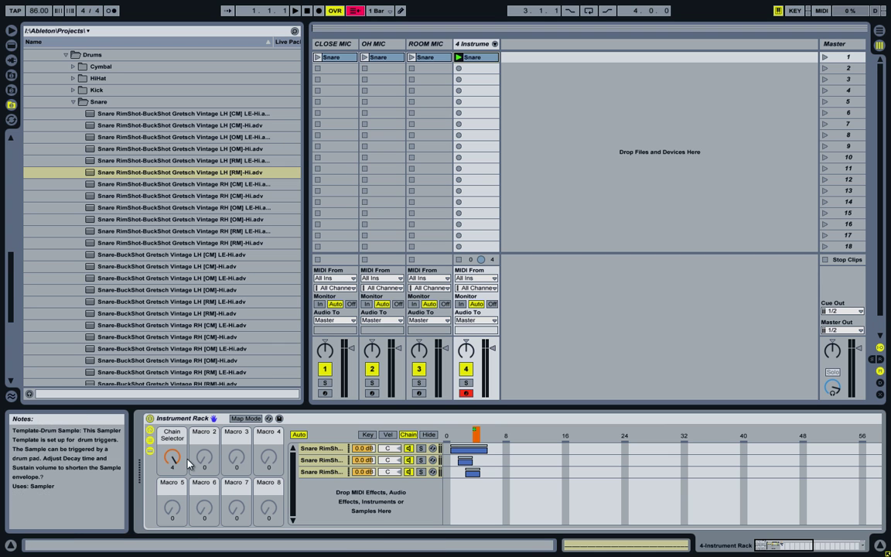
pyautogui.moveTo(169, 467); pyautogui.dragTo(175, 460)
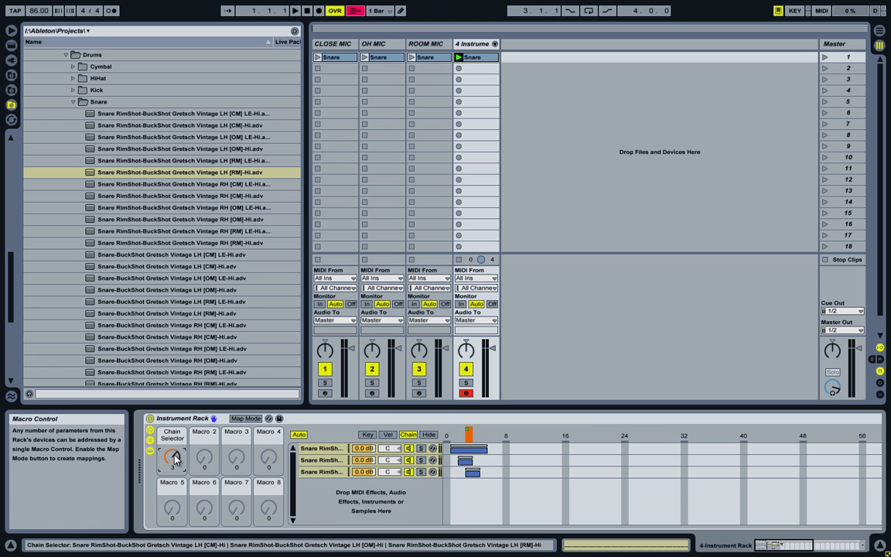
# Play the Snare clip, step Chain Selector through 1, 3 and 4, then stop at 1.1.1
pyautogui.click(458, 58)
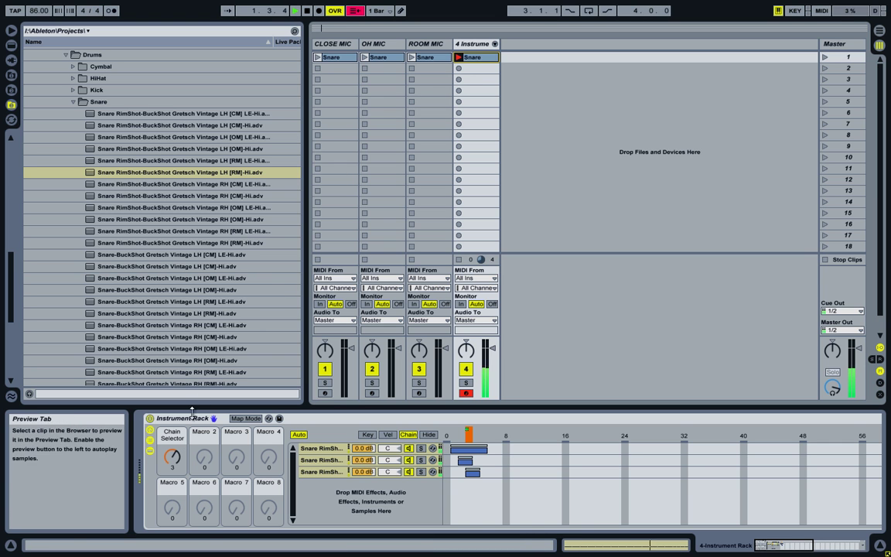
pyautogui.moveTo(170, 455); pyautogui.dragTo(177, 456)
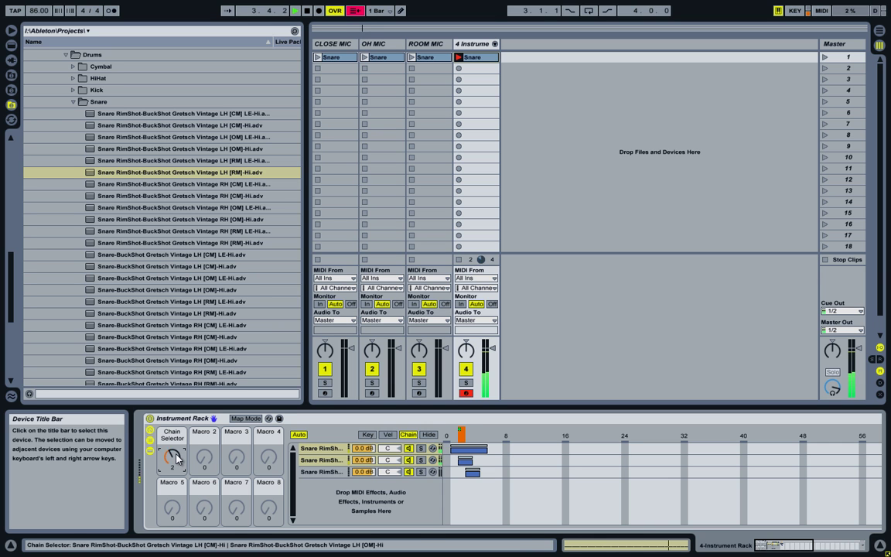
pyautogui.moveTo(178, 457); pyautogui.dragTo(177, 455)
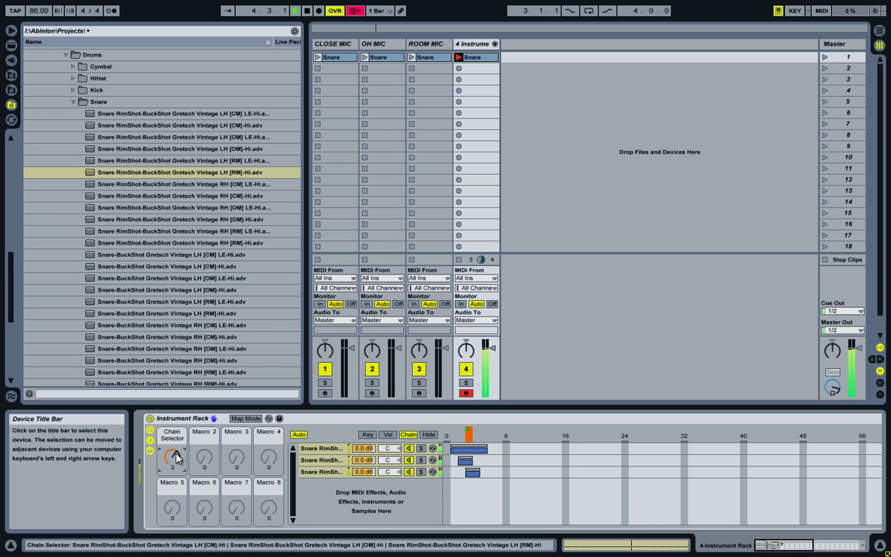
pyautogui.moveTo(177, 458); pyautogui.dragTo(177, 456)
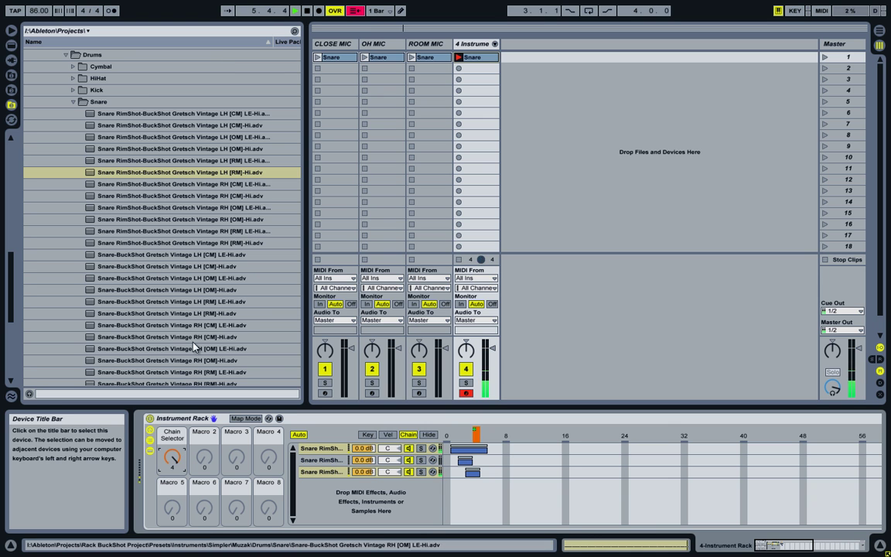
pyautogui.doubleClick(311, 10)
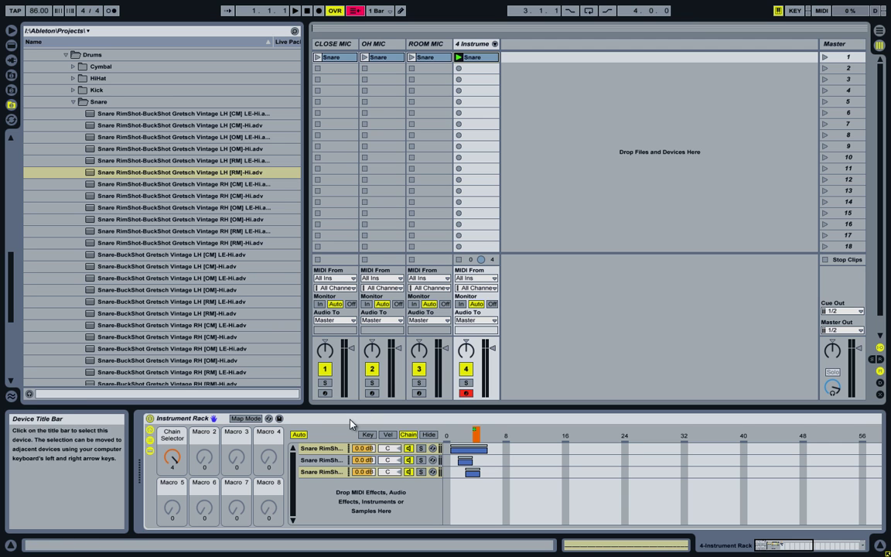
# Map the first, second and third snare chain volumes to Macros 2, 3 and 4 respectively
pyautogui.click(322, 472)
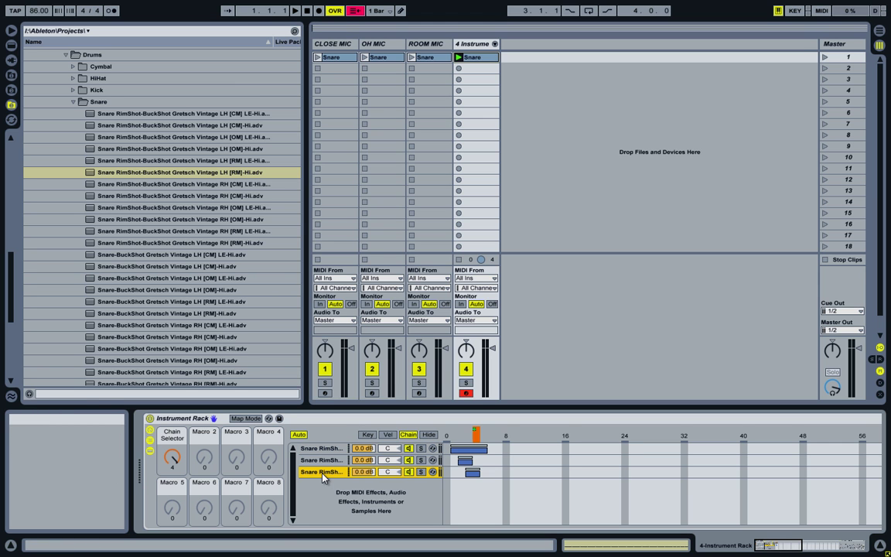
pyautogui.click(322, 449)
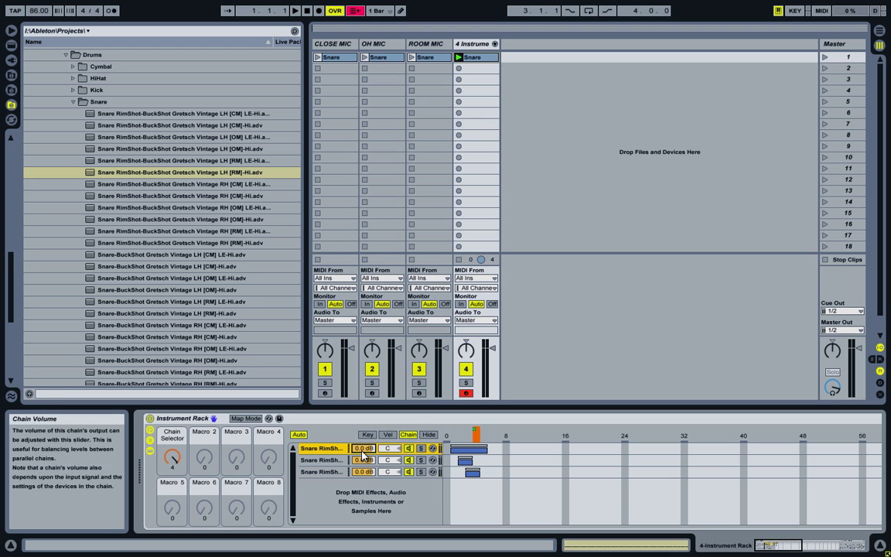
pyautogui.rightClick(368, 450)
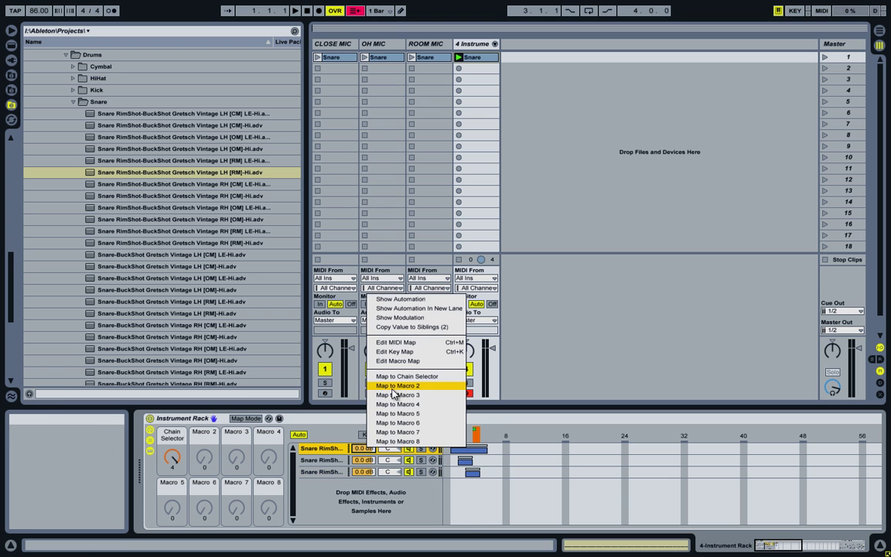
pyautogui.click(398, 391)
pyautogui.click(362, 461)
pyautogui.rightClick(362, 461)
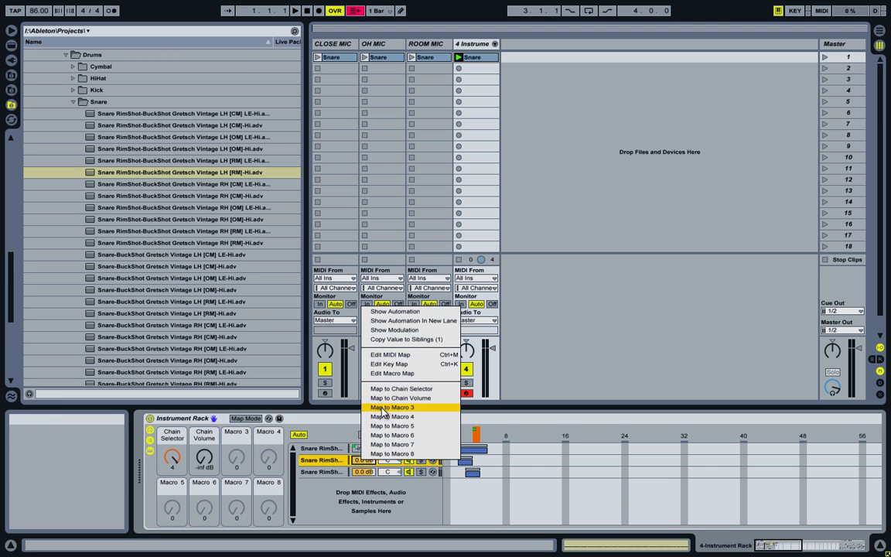
pyautogui.click(382, 407)
pyautogui.click(363, 472)
pyautogui.rightClick(365, 471)
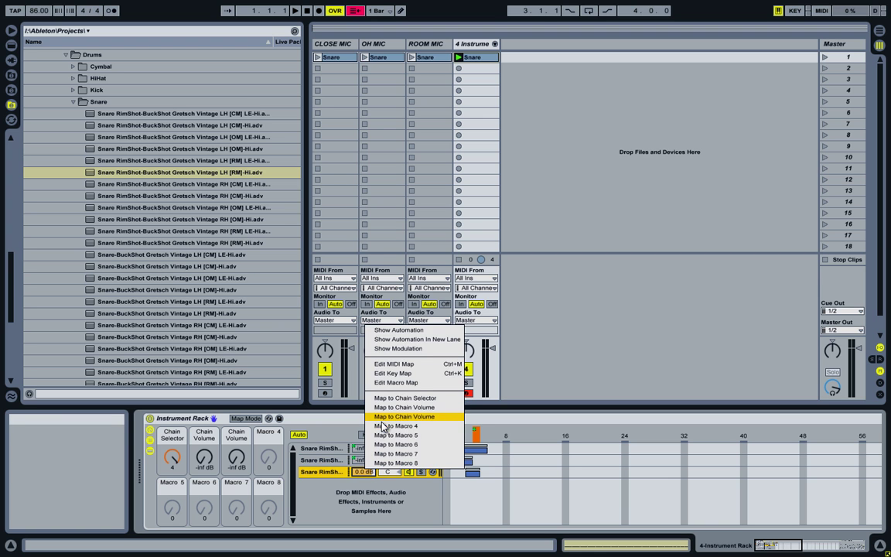
pyautogui.click(382, 427)
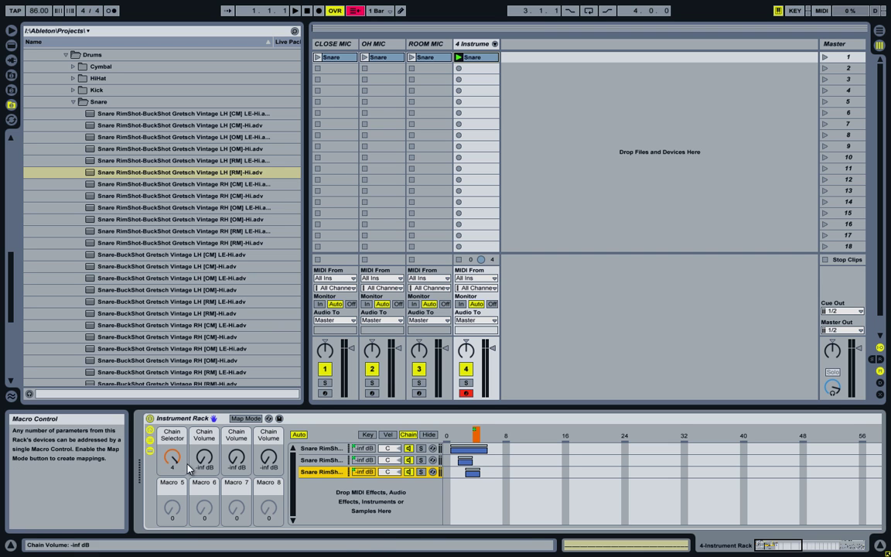
# Return the Chain Selector to 3 and raise the first Chain Volume macro to 0.0 dB
pyautogui.moveTo(176, 457); pyautogui.dragTo(177, 463)
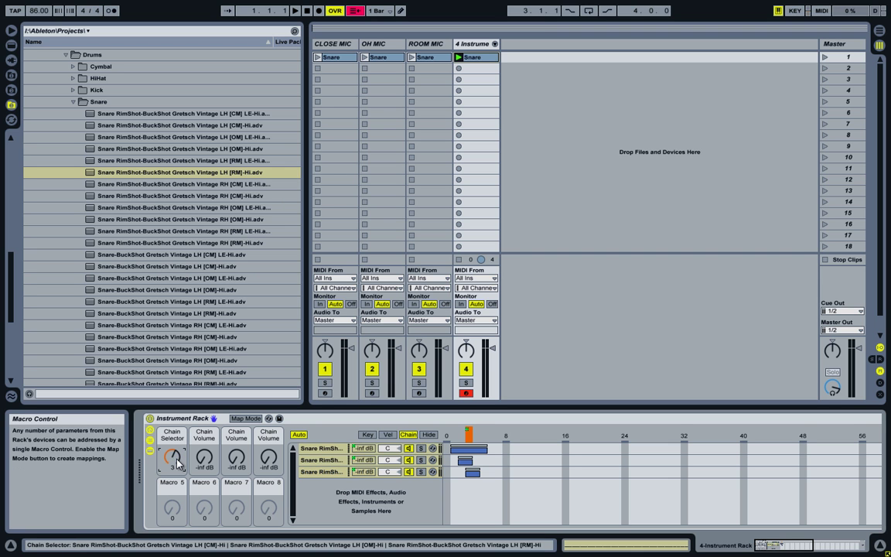
pyautogui.click(366, 451)
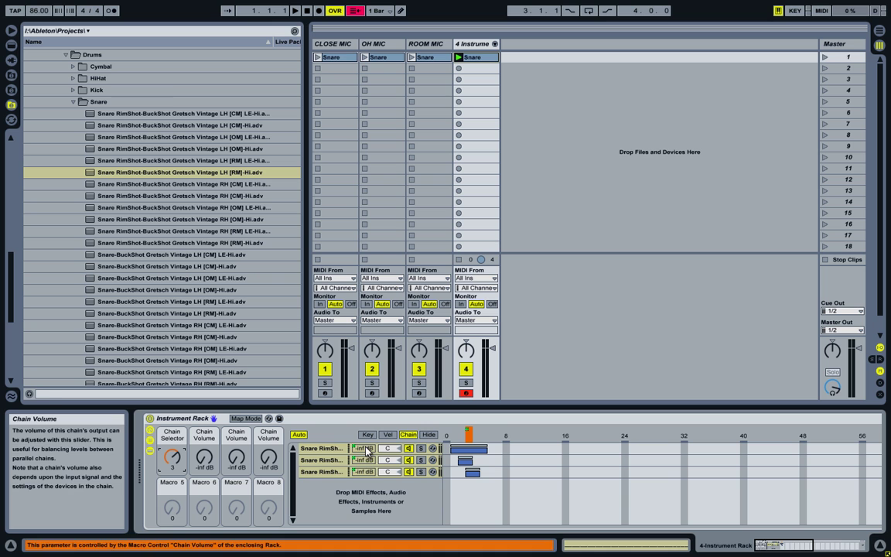
pyautogui.click(205, 462)
pyautogui.moveTo(208, 465); pyautogui.dragTo(208, 433)
# Set the other Chain Volume macros to -3 and -6 dB, play the Snare clip, disable auto select
pyautogui.click(237, 469)
pyautogui.write('-3')
pyautogui.click(267, 468)
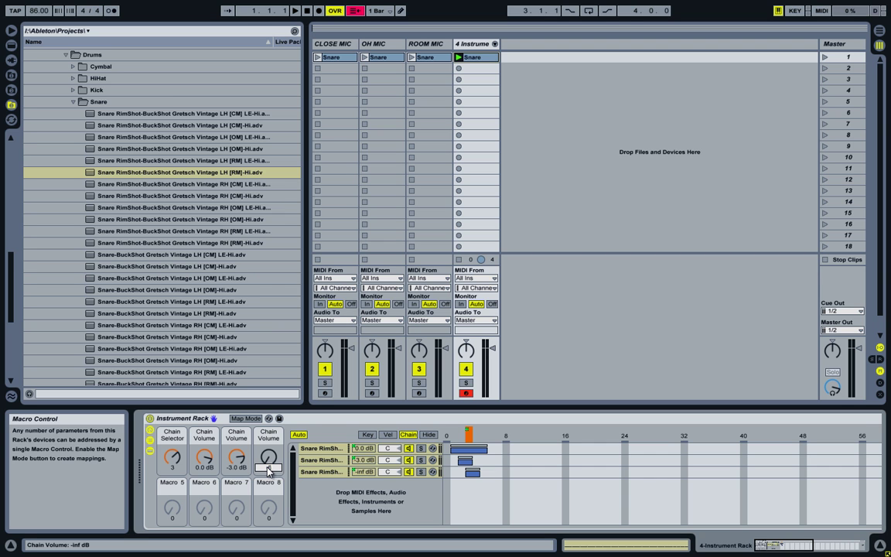
pyautogui.write('-6.0 dB')
pyautogui.press('Return')
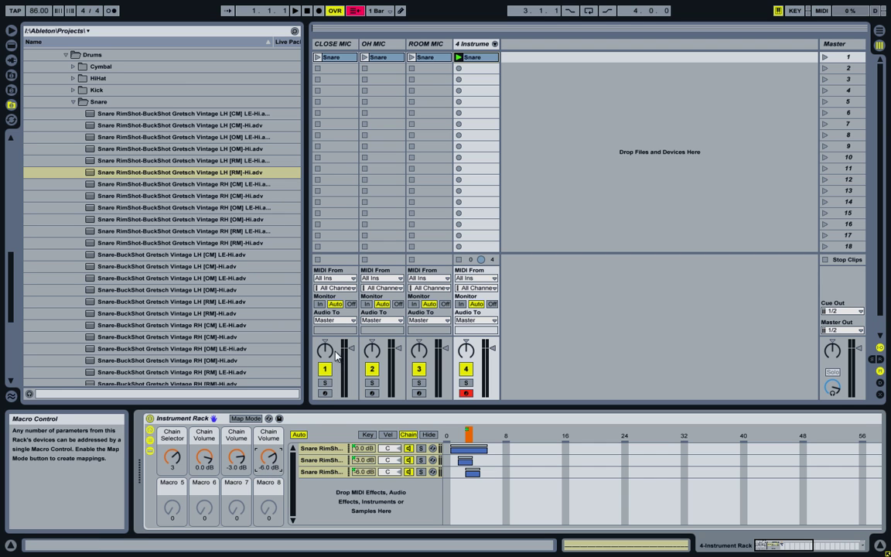
pyautogui.click(458, 57)
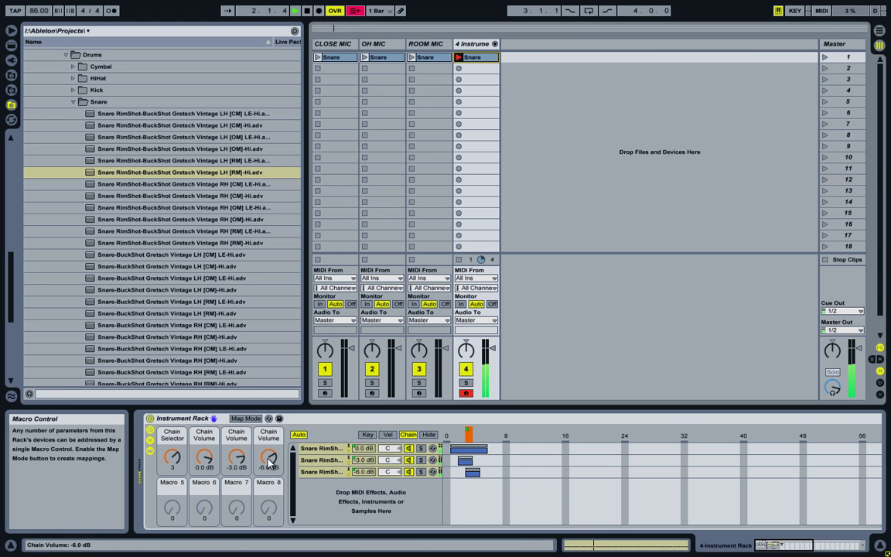
pyautogui.click(298, 434)
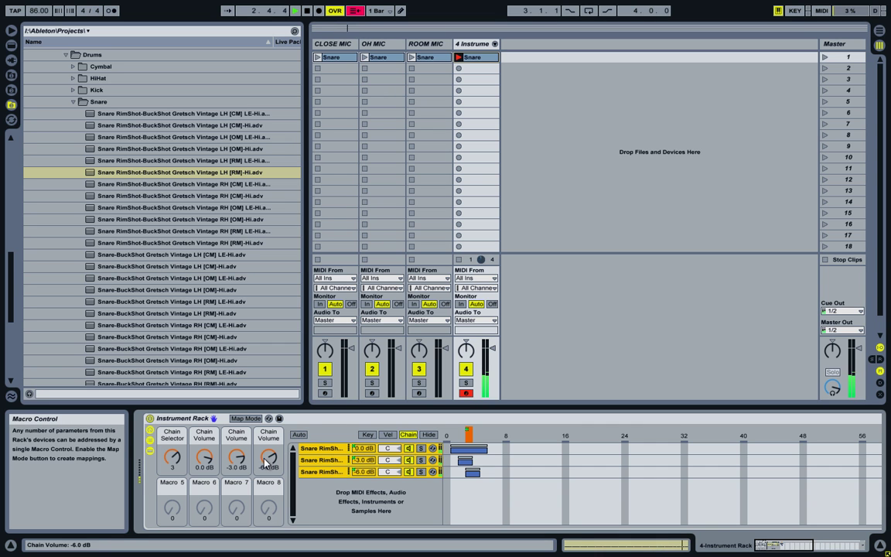
# Drop the fourth Chain Volume macro to about -11 dB and stop playback
pyautogui.moveTo(268, 459); pyautogui.dragTo(268, 460)
pyautogui.doubleClick(307, 11)
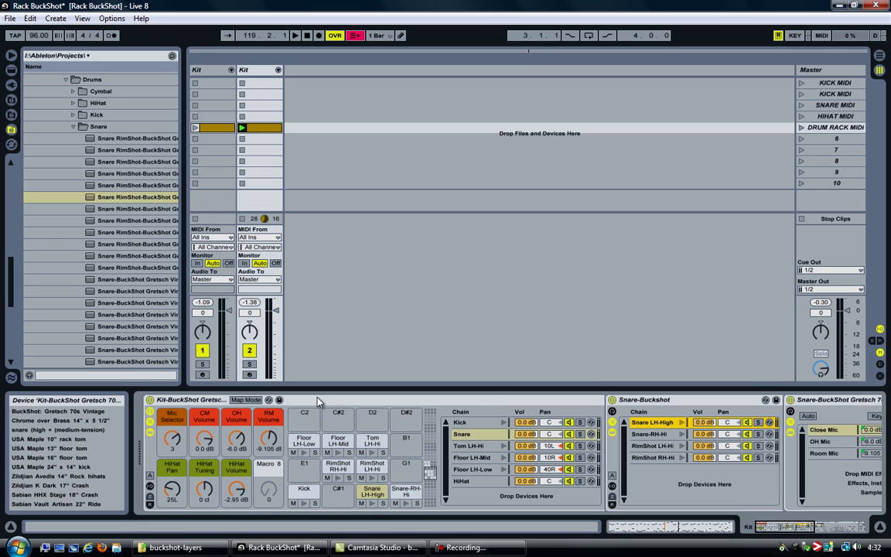
# Select the Kit-BuckShot rack and view the Kick, Snare, Floor LH-Mid, Floor LH-Low and HiHat chains
pyautogui.click(318, 403)
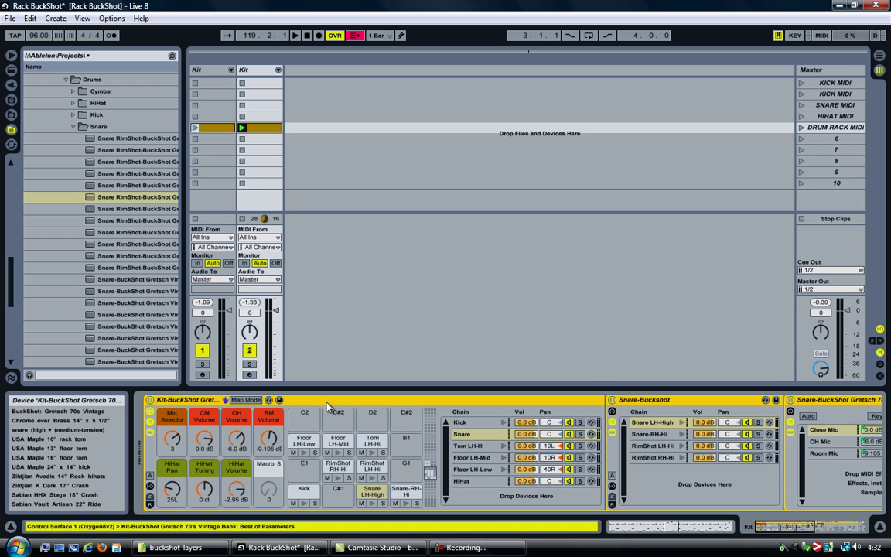
pyautogui.click(464, 423)
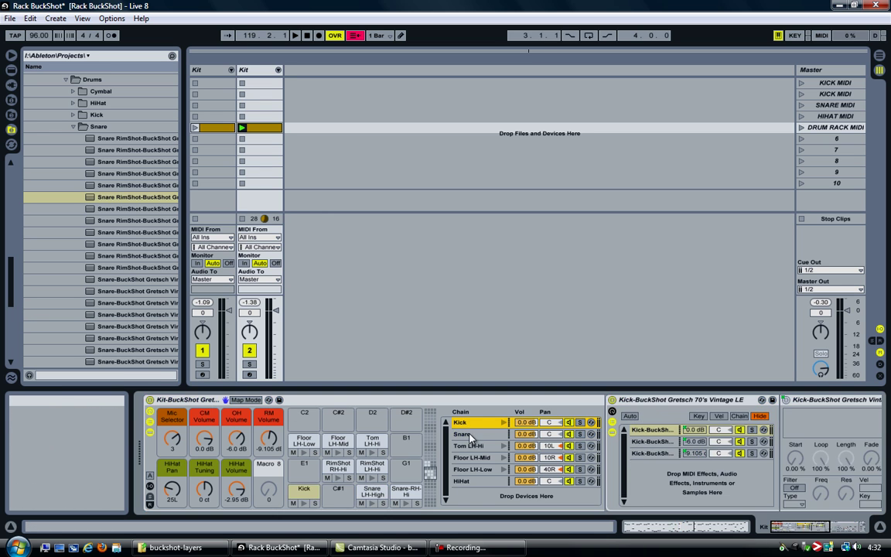
pyautogui.click(464, 434)
pyautogui.click(468, 457)
pyautogui.click(468, 468)
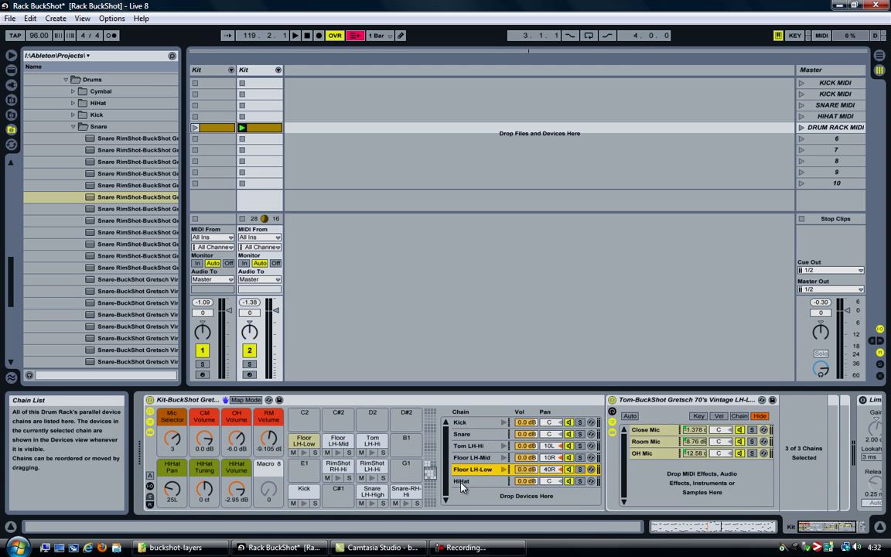
pyautogui.click(462, 481)
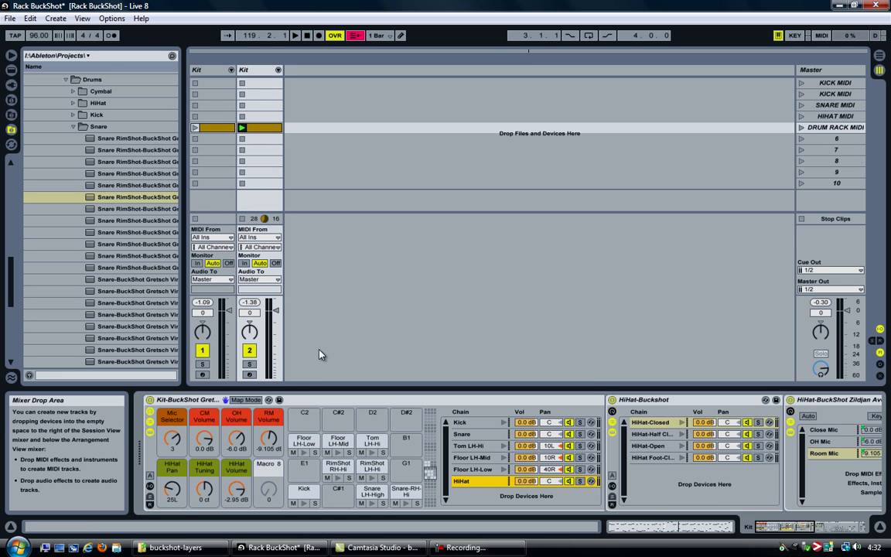
# Launch the kit clip and sweep the Mic Selector macro through positions 1 to 4
pyautogui.click(242, 129)
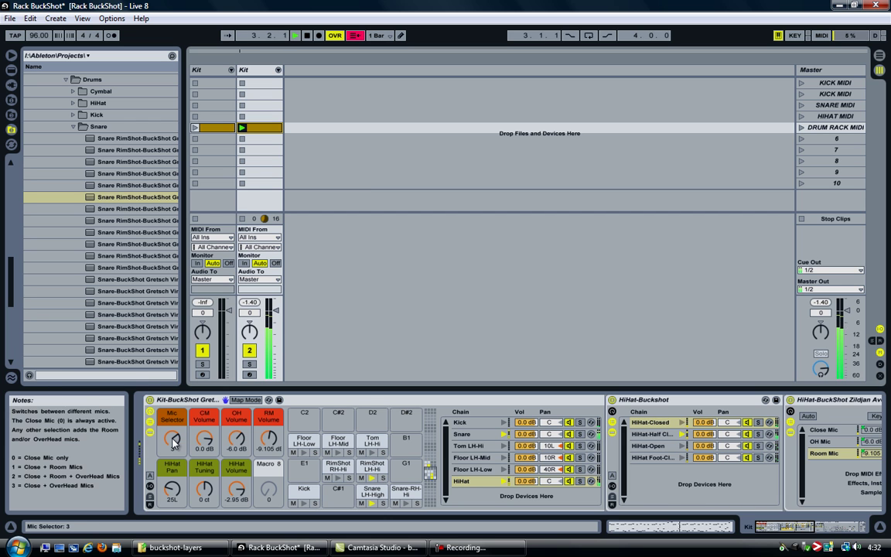
pyautogui.moveTo(173, 441); pyautogui.dragTo(173, 456)
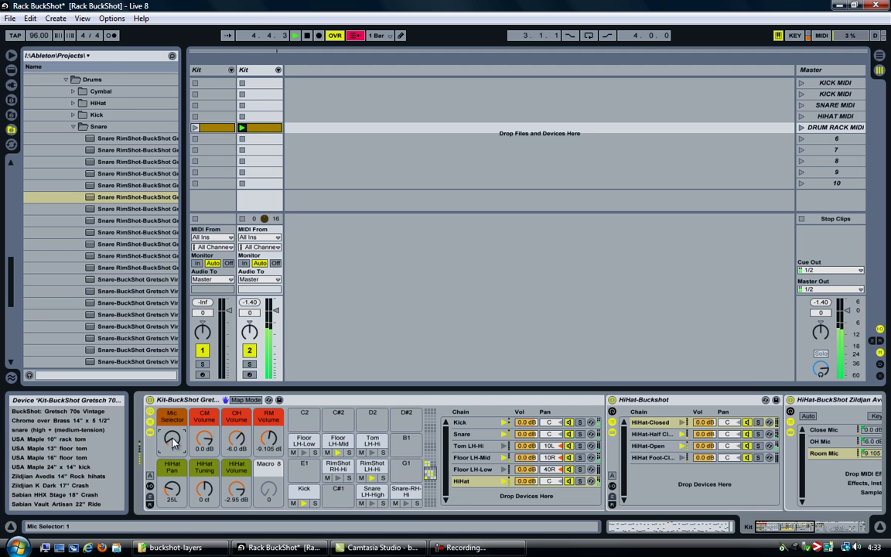
pyautogui.moveTo(174, 442); pyautogui.dragTo(173, 436)
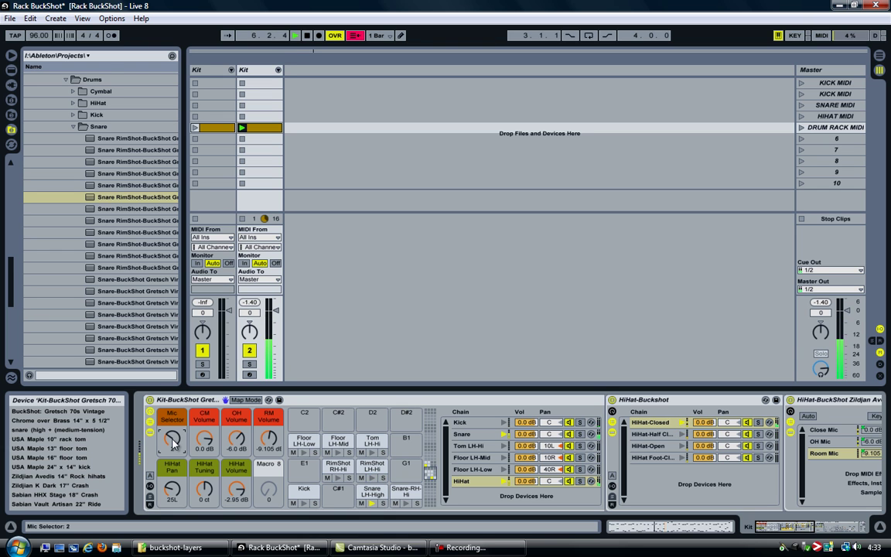
pyautogui.moveTo(173, 440); pyautogui.dragTo(173, 436)
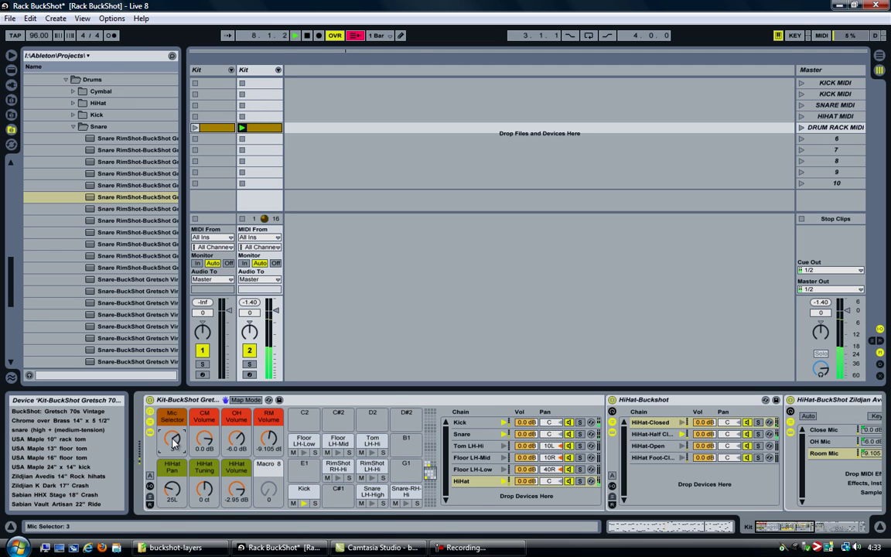
pyautogui.moveTo(173, 440); pyautogui.dragTo(174, 435)
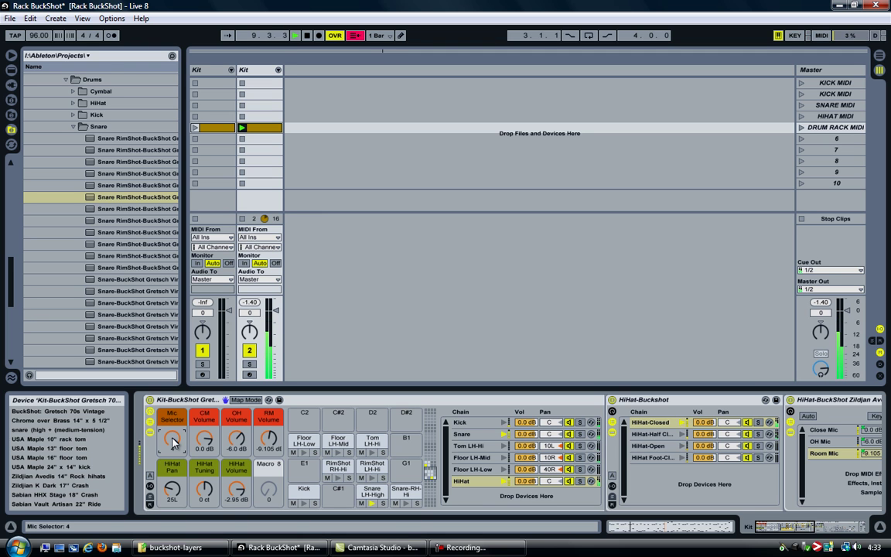
# Rebalance the RM, OH and CM volumes to -10.129, -5.776 and -0.143 dB, then stop playback
pyautogui.scroll(-1, 174, 442)
pyautogui.scroll(3, 268, 440)
pyautogui.scroll(2, 269, 441)
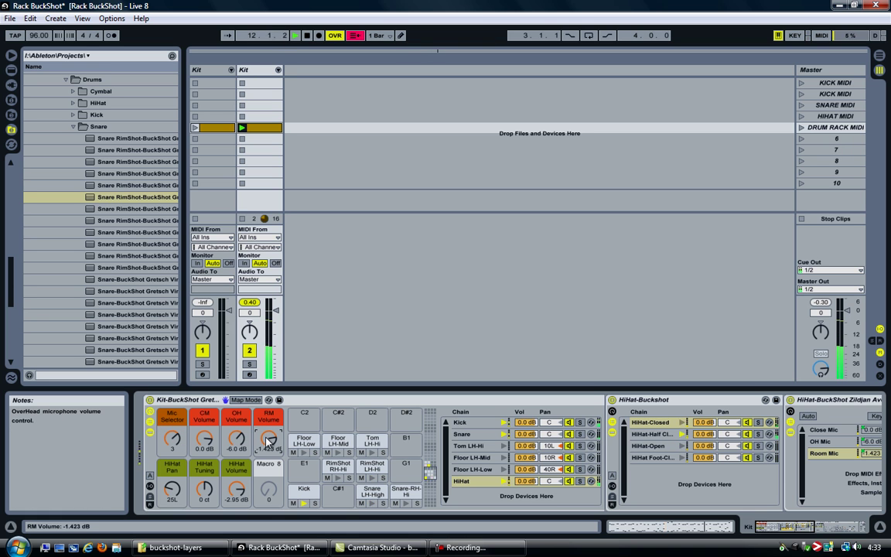
pyautogui.scroll(-5, 268, 440)
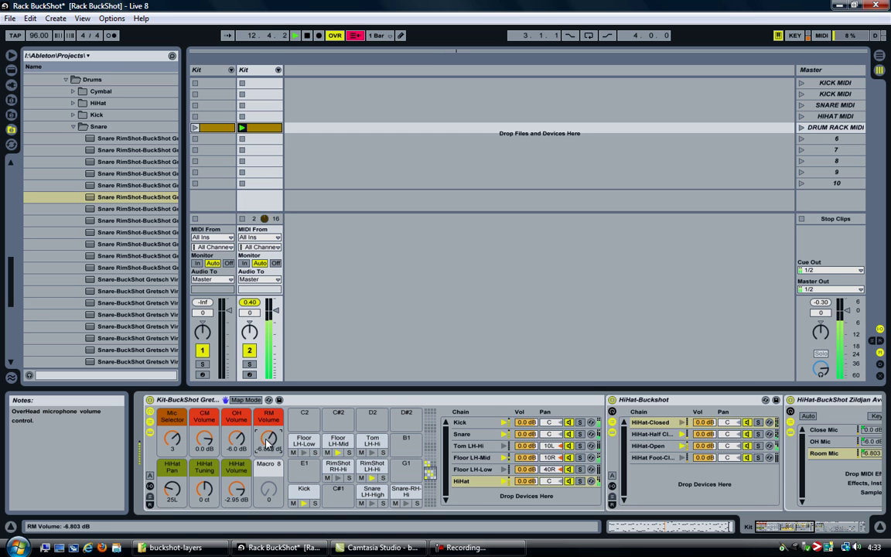
pyautogui.scroll(-1, 268, 441)
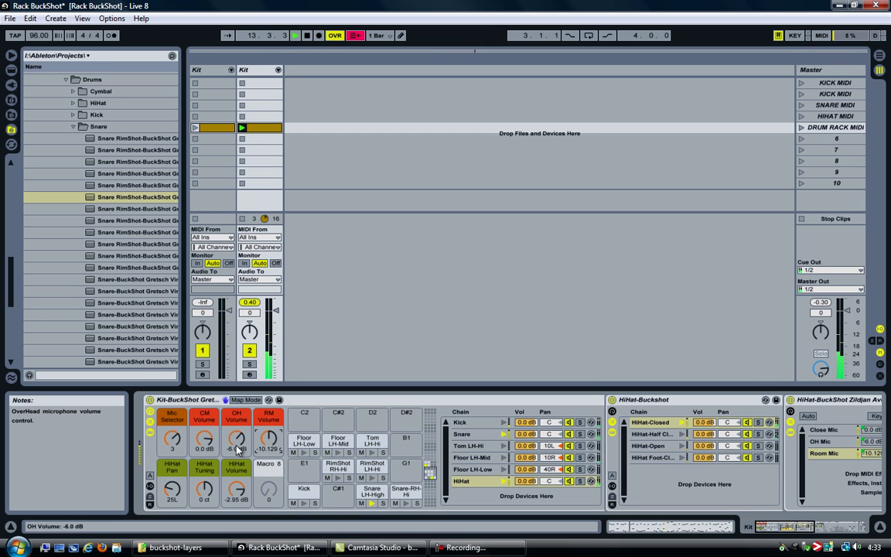
pyautogui.scroll(5, 236, 446)
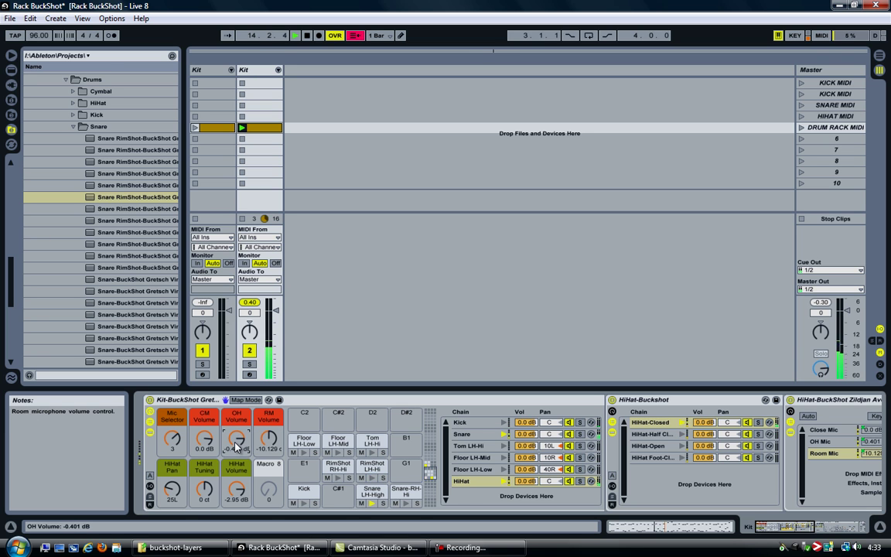
pyautogui.scroll(2, 236, 447)
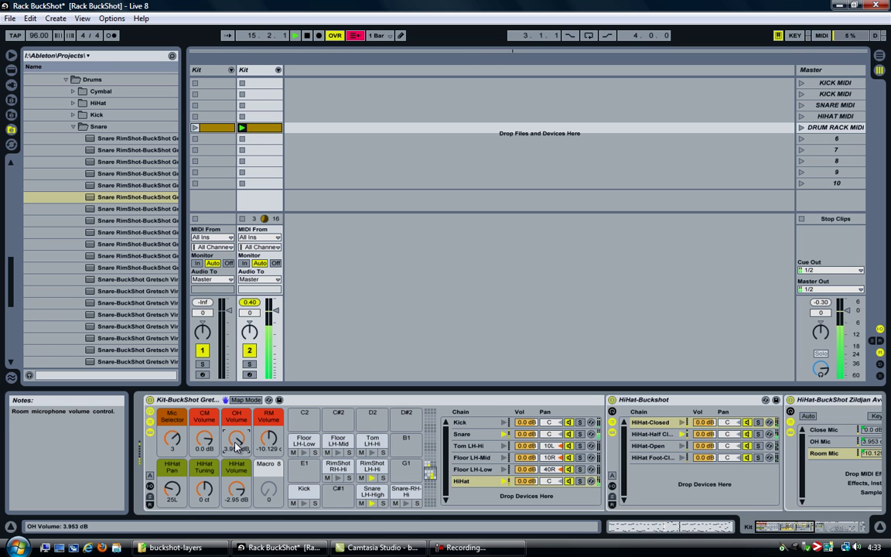
pyautogui.scroll(-4, 236, 447)
pyautogui.scroll(-2, 236, 447)
pyautogui.scroll(-6, 207, 442)
pyautogui.scroll(-5, 207, 443)
pyautogui.scroll(-3, 208, 443)
pyautogui.scroll(10, 207, 442)
pyautogui.scroll(3, 207, 442)
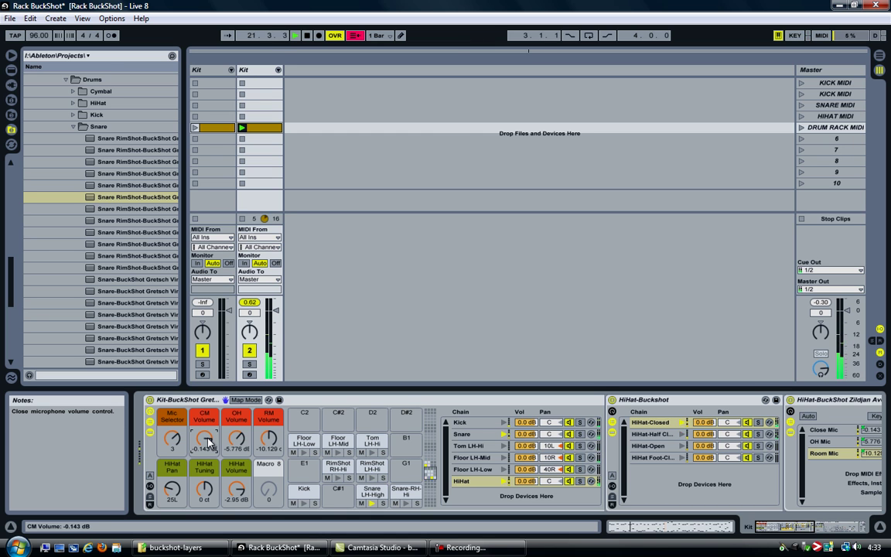
pyautogui.click(307, 36)
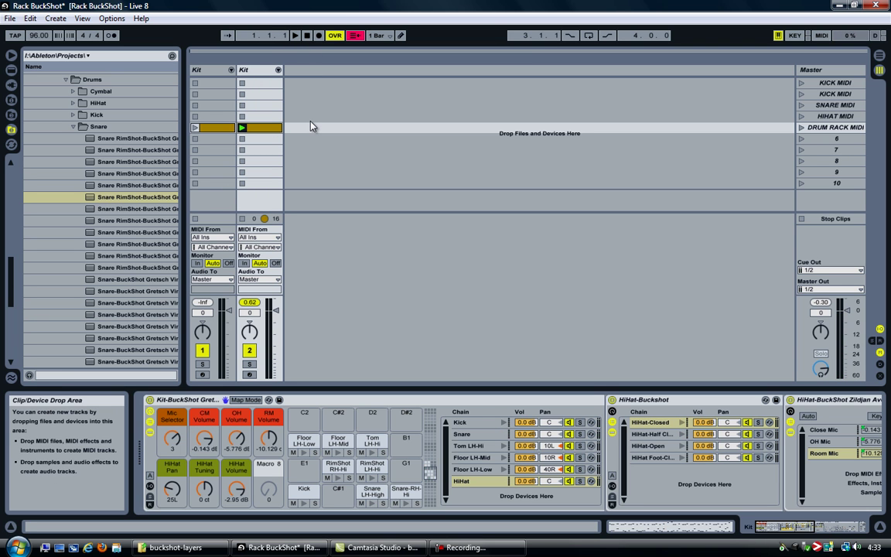